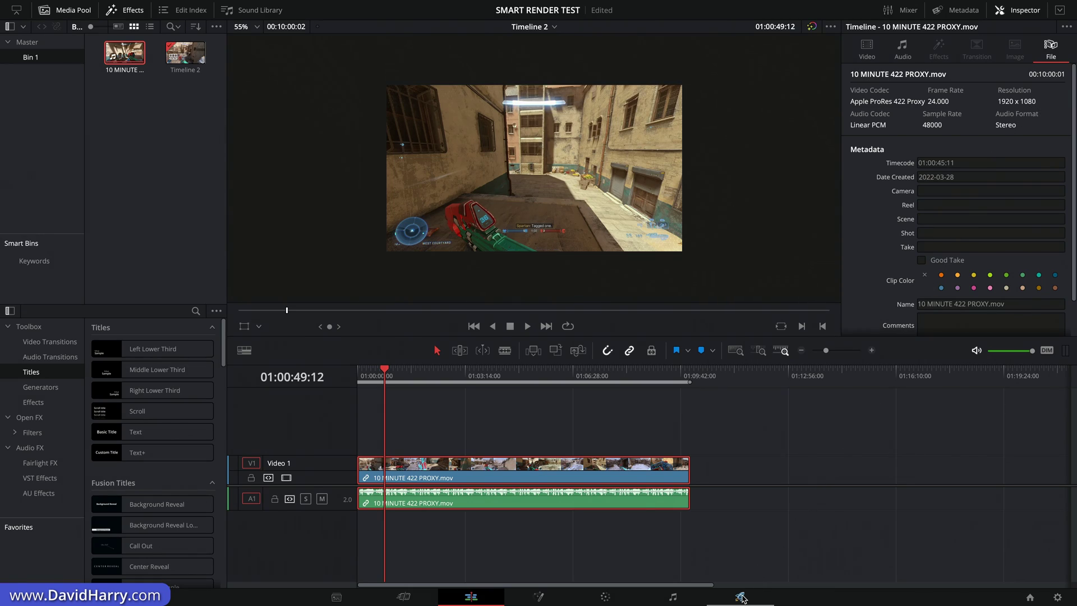
# - Bring up the Deliver page's render settings: QuickTime, Apple ProRes 422 Proxy, 1920 x 1080, 24 fps
pyautogui.click(740, 597)
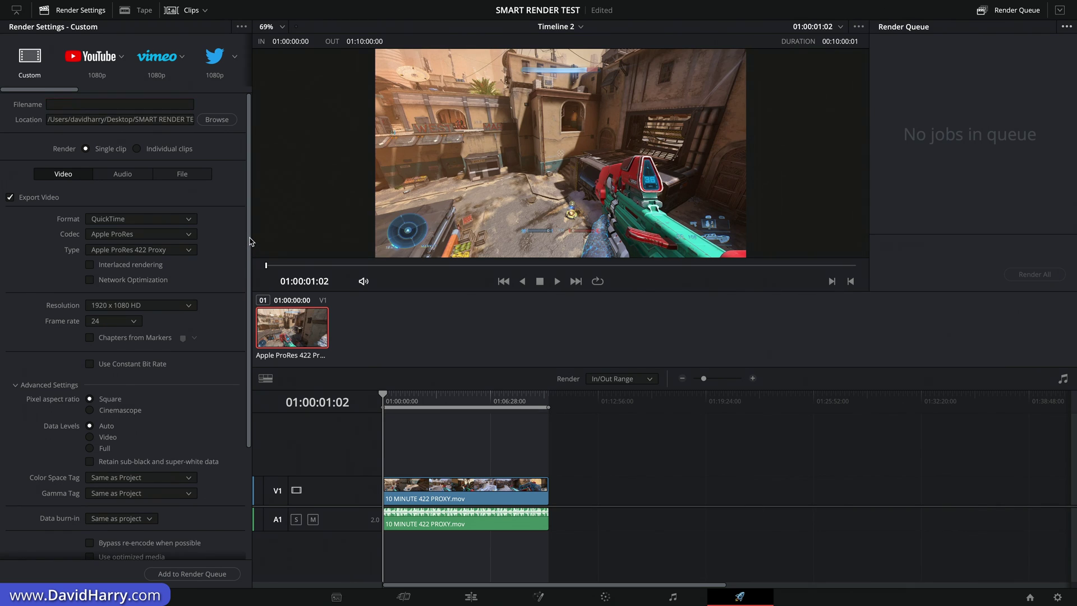
pyautogui.scroll(-5, 249, 242)
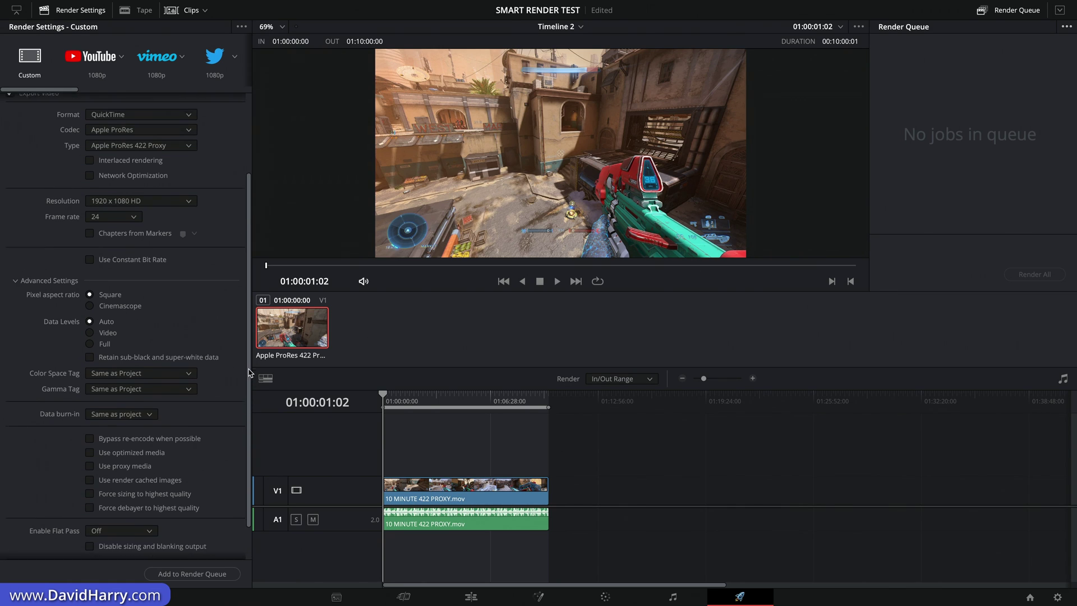
pyautogui.moveTo(249, 373); pyautogui.dragTo(246, 291)
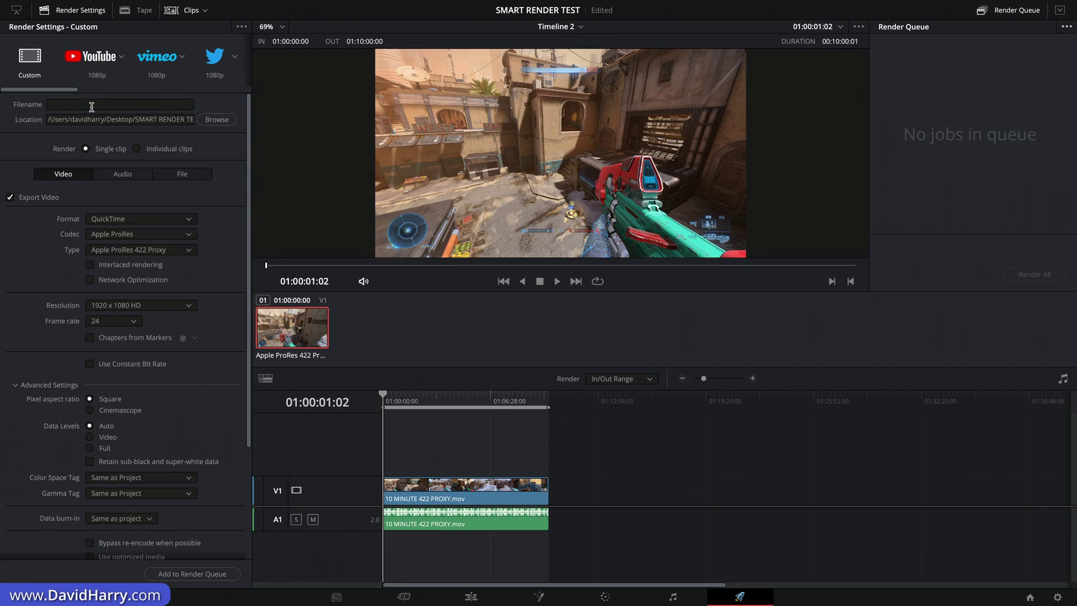
# - Name the output file TRANSCODE and add it to the render queue as Job 1
pyautogui.click(95, 106)
pyautogui.write('TRANSC')
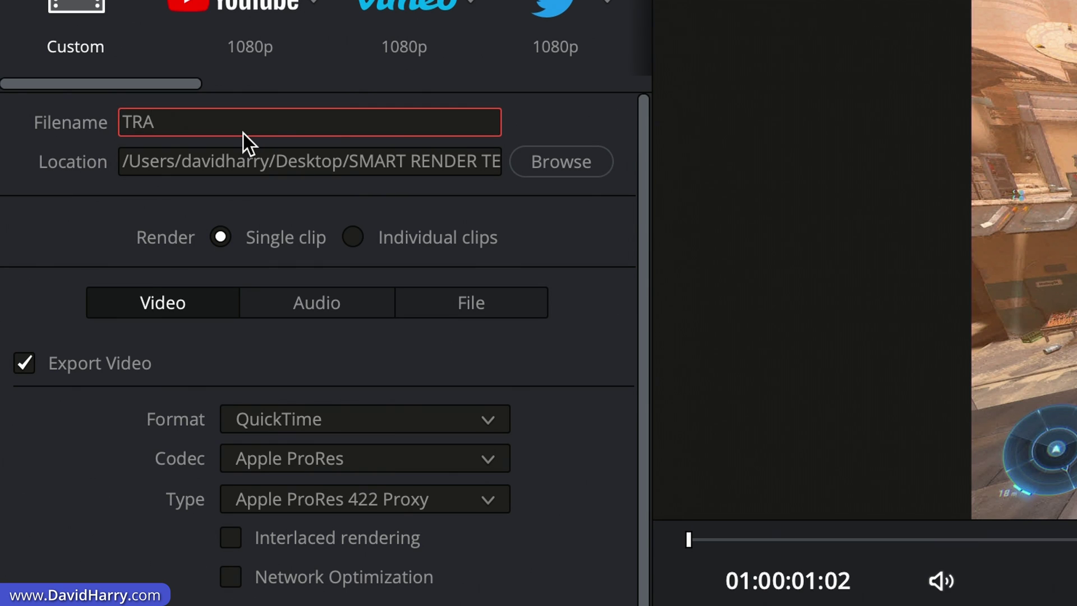
pyautogui.write('ODE')
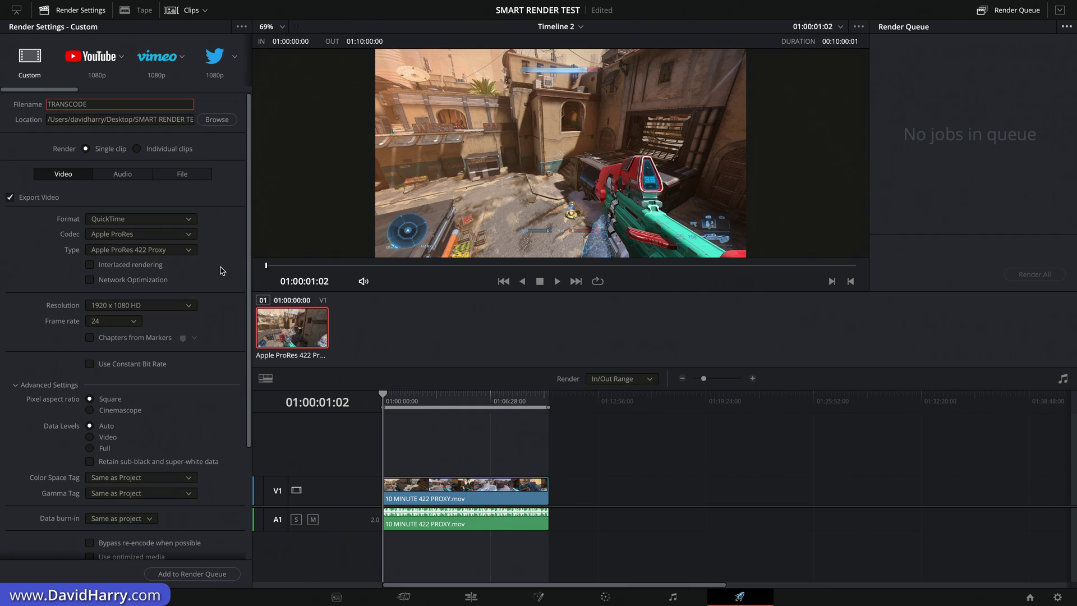
pyautogui.click(207, 575)
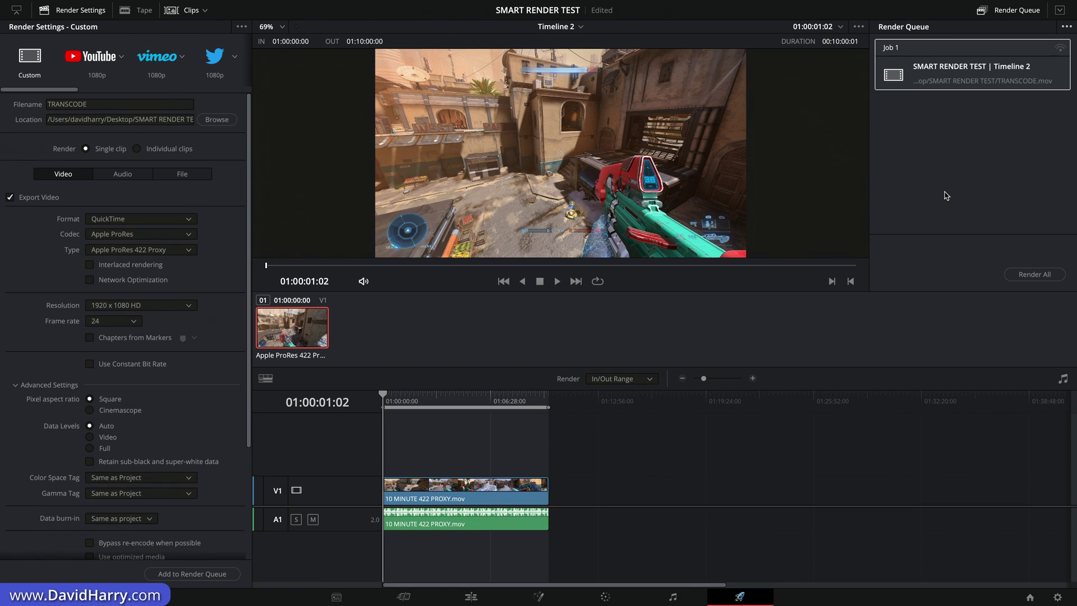
# - Render the queued TRANSCODE job and move down to Advanced Settings for bypass re-encode
pyautogui.click(1032, 275)
pyautogui.scroll(-1, 250, 184)
pyautogui.scroll(-5, 250, 185)
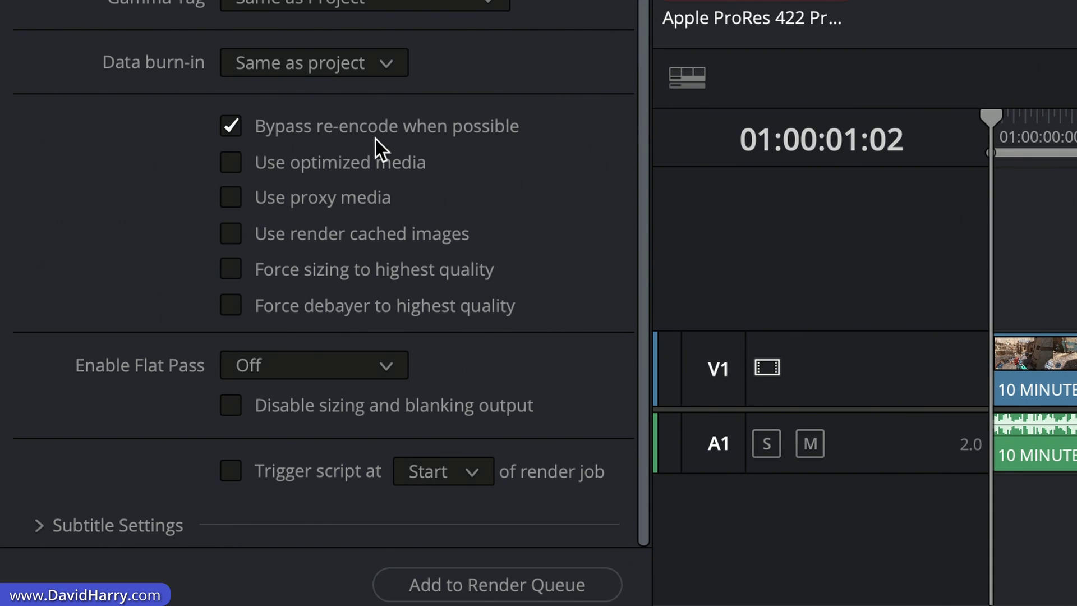
# - Replace the output filename with SMART RENDER
pyautogui.scroll(10, 102, 117)
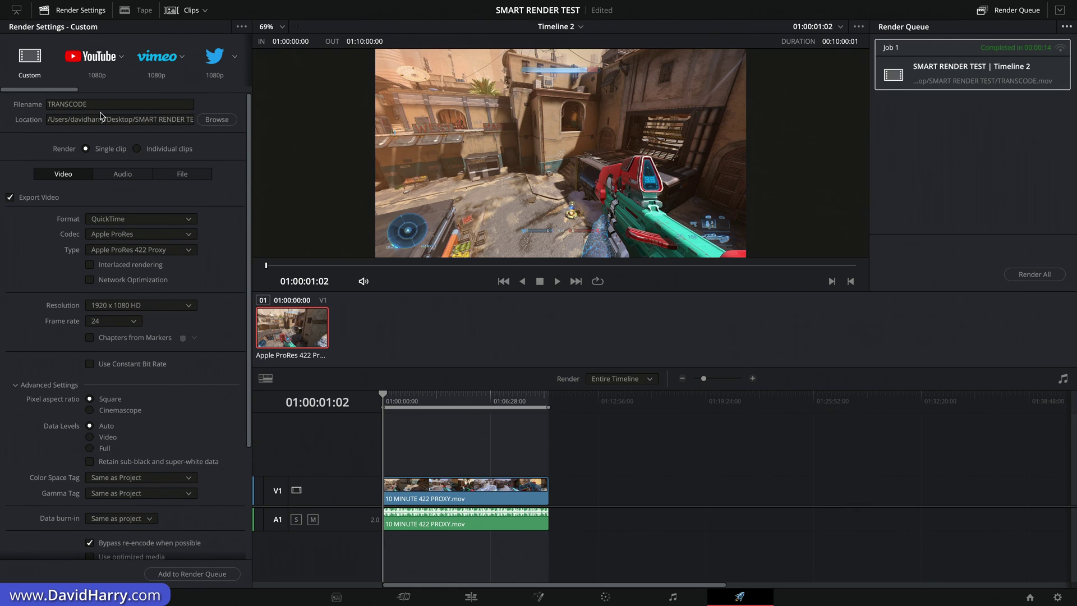
pyautogui.moveTo(90, 105); pyautogui.dragTo(40, 108)
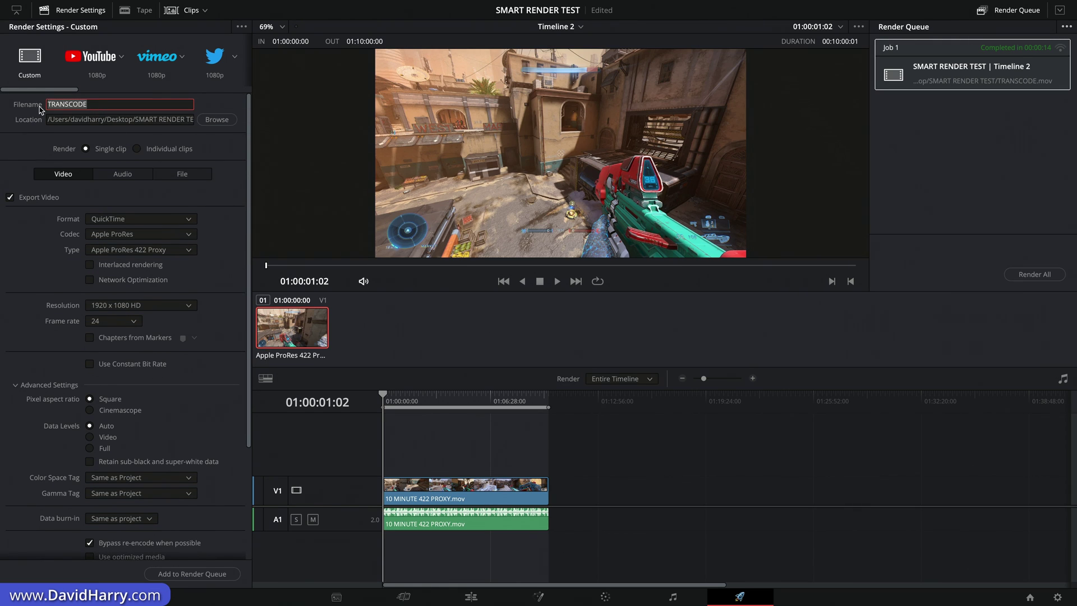
pyautogui.write('SMART')
pyautogui.write(' RENDER')
# - Add SMART RENDER as Job 2 and render it, finishing in 00:00:09
pyautogui.click(199, 573)
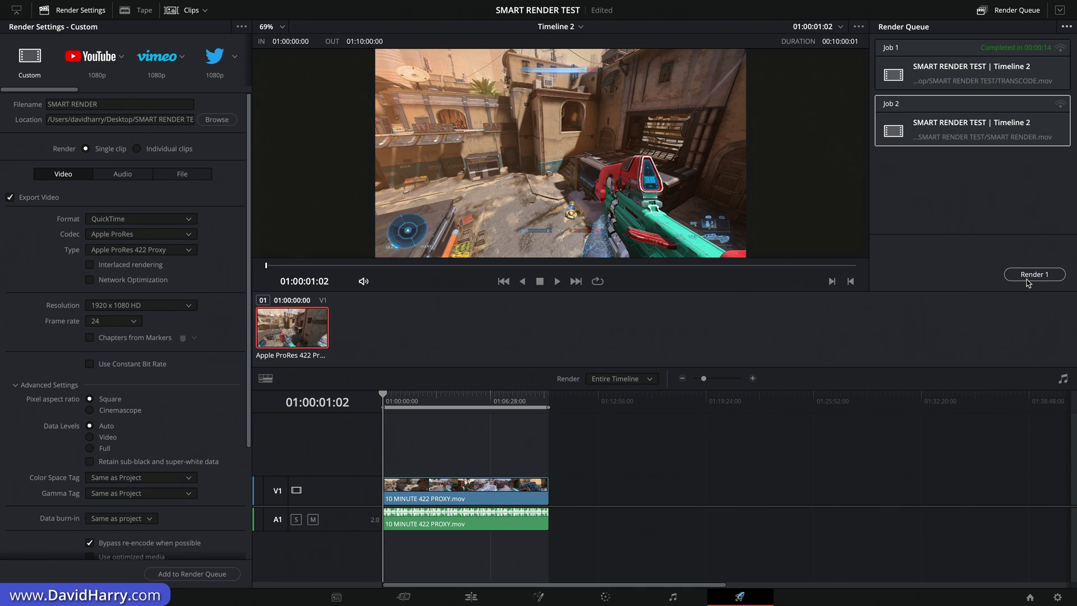
pyautogui.click(1033, 274)
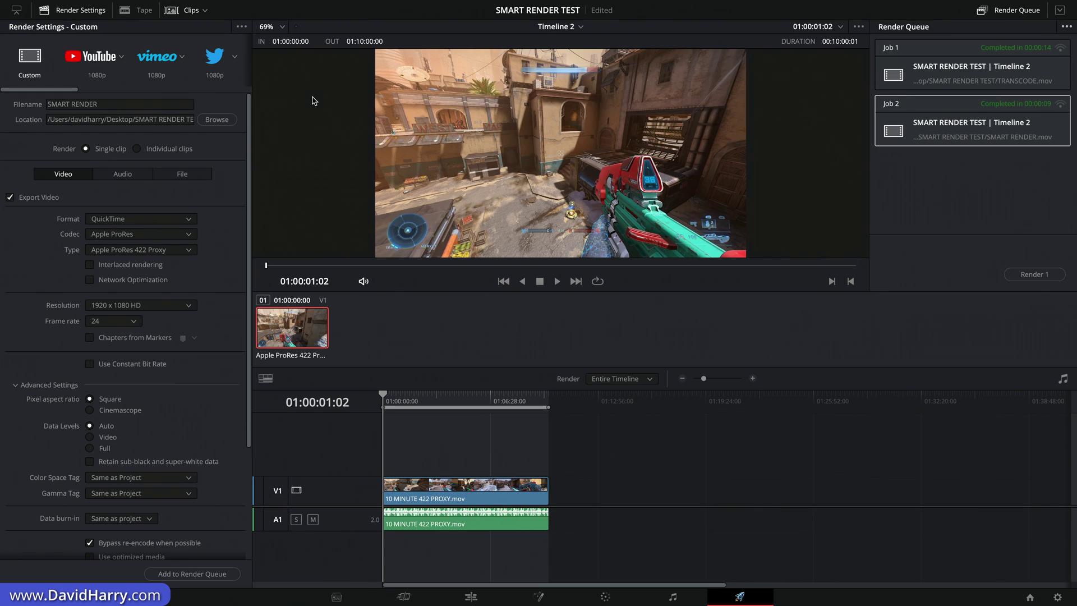
# - Take DaVinci Resolve out of full screen and minimize it
pyautogui.moveTo(56, 3)
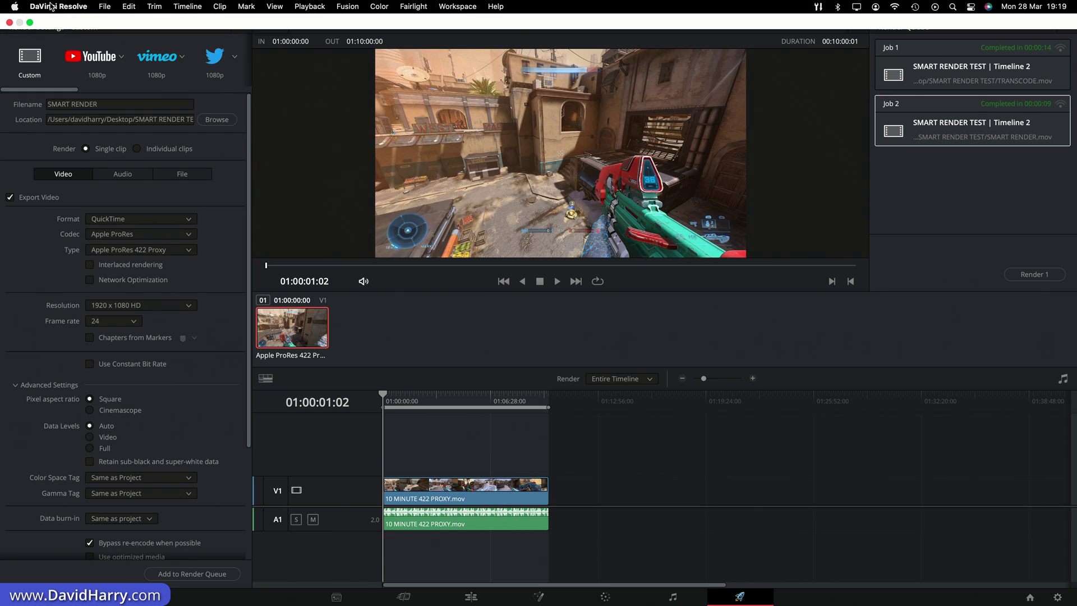
pyautogui.click(30, 22)
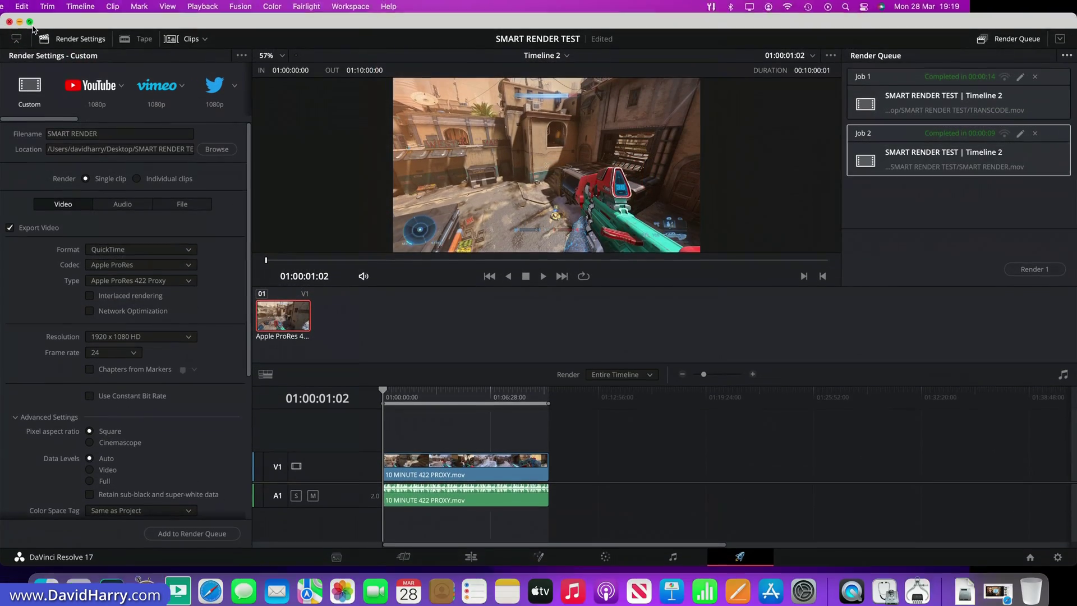
pyautogui.click(19, 24)
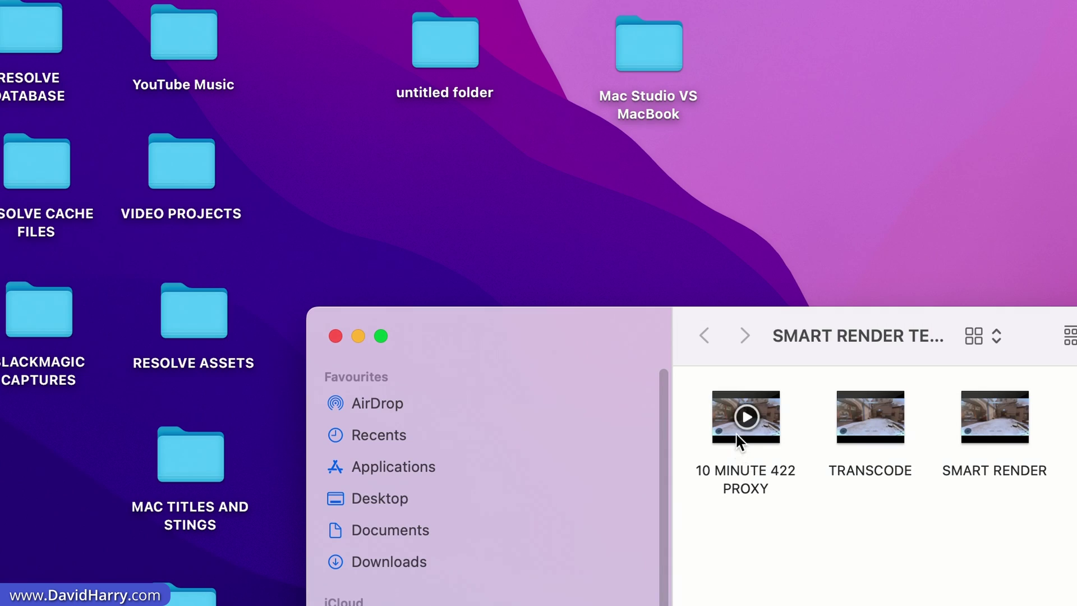
# - Show Finder info for 10 MINUTE 422 PROXY: 2.85 GB, Apple ProRes 422 Proxy, 10:00
pyautogui.click(377, 238)
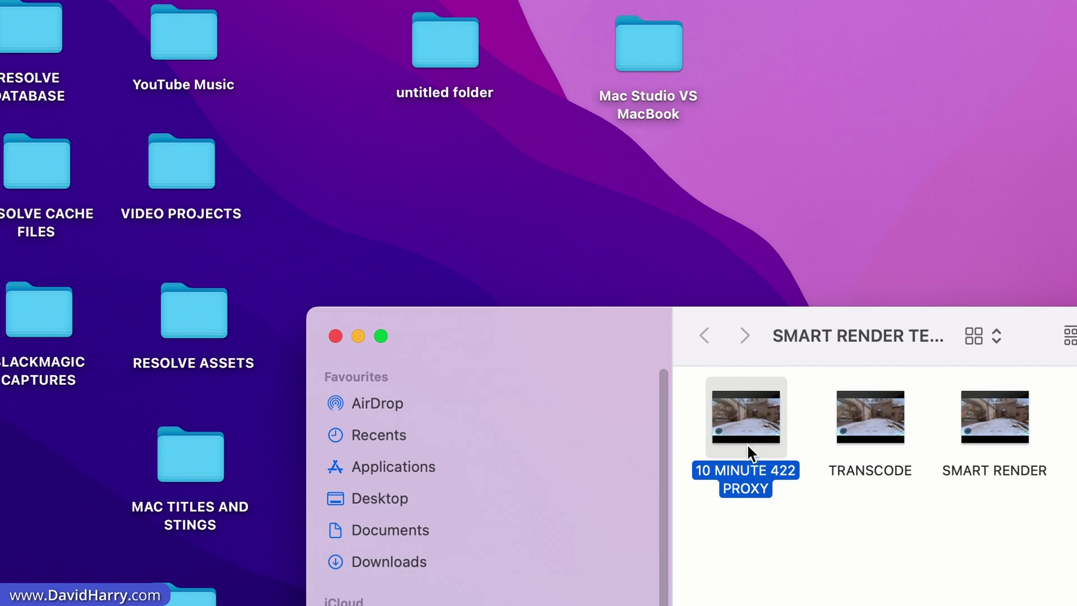
pyautogui.rightClick(731, 436)
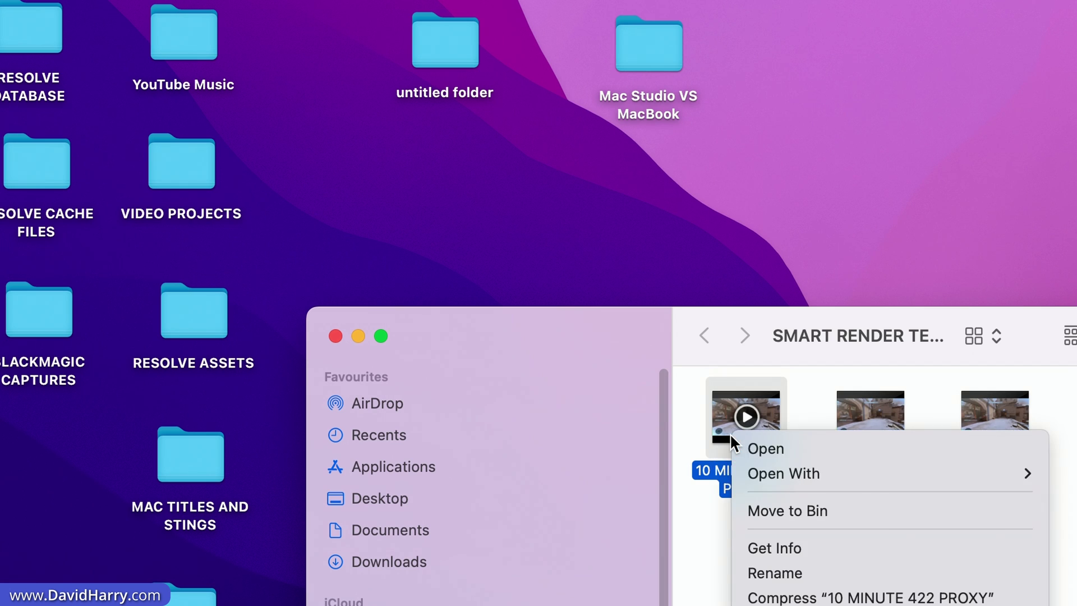
pyautogui.click(804, 543)
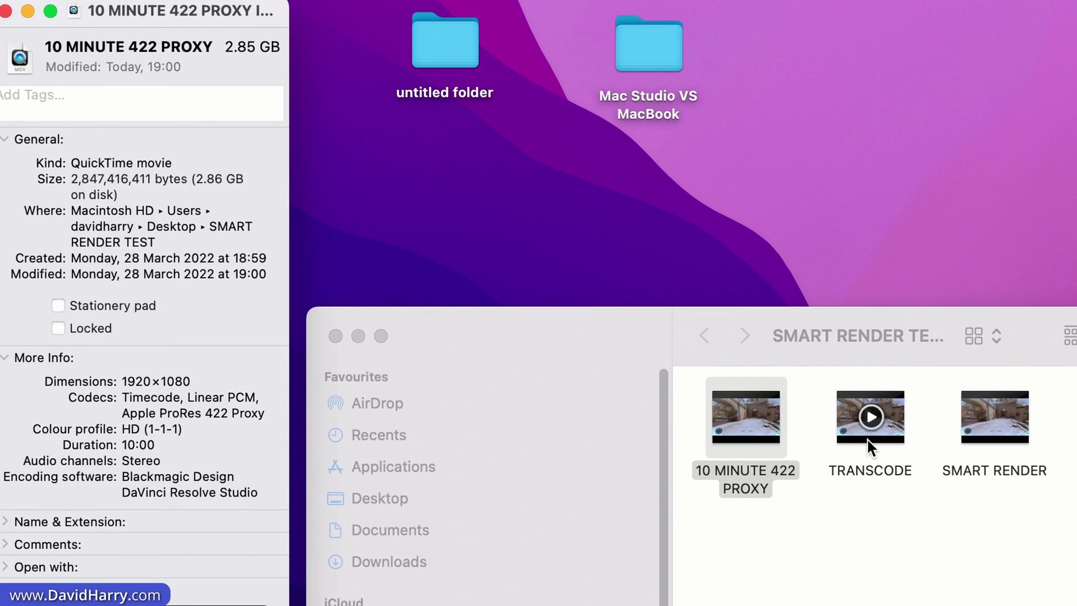
pyautogui.moveTo(991, 440)
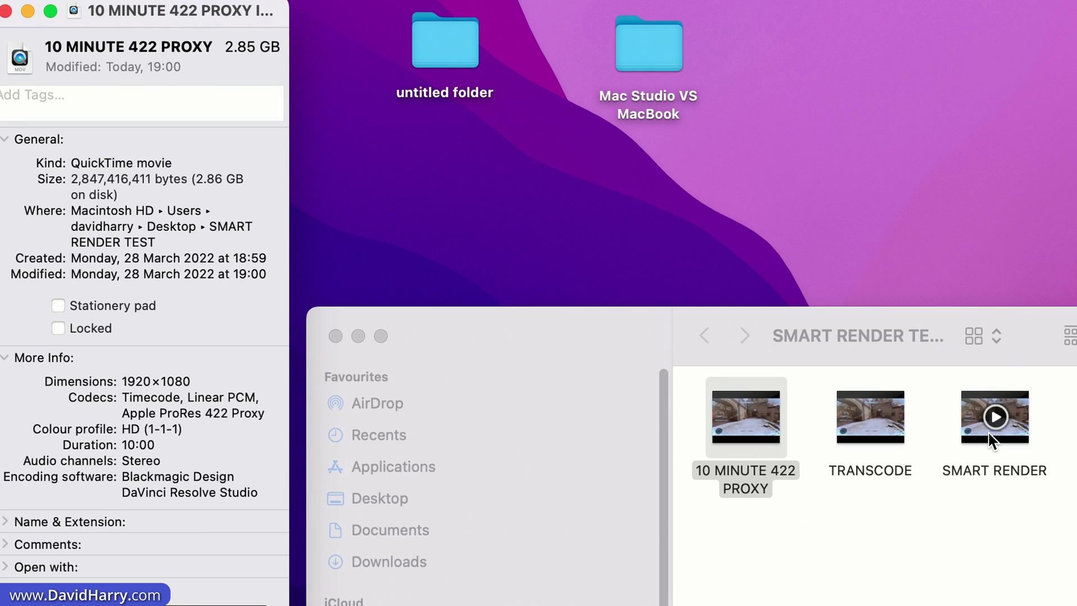
pyautogui.rightClick(877, 430)
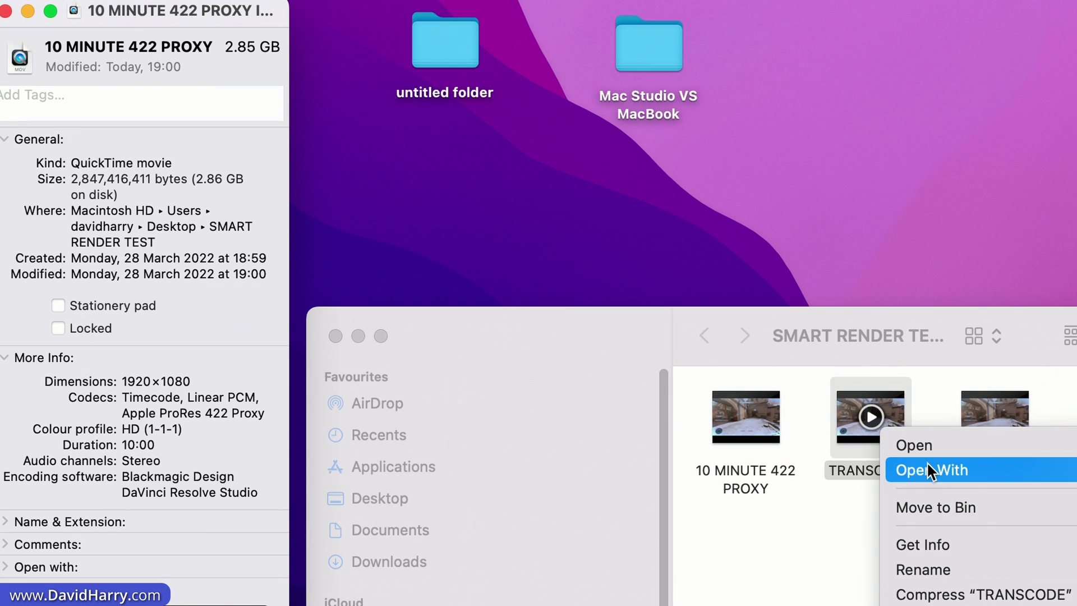
# - Show the TRANSCODE file's info, compare its size with the original, then close it
pyautogui.click(930, 543)
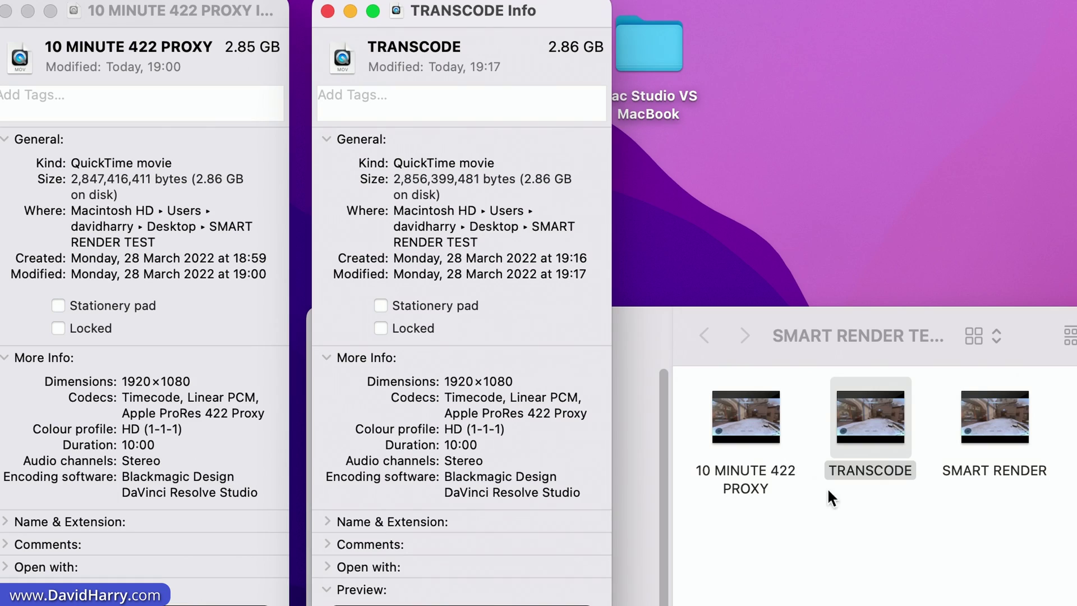
pyautogui.moveTo(869, 418)
pyautogui.click(327, 12)
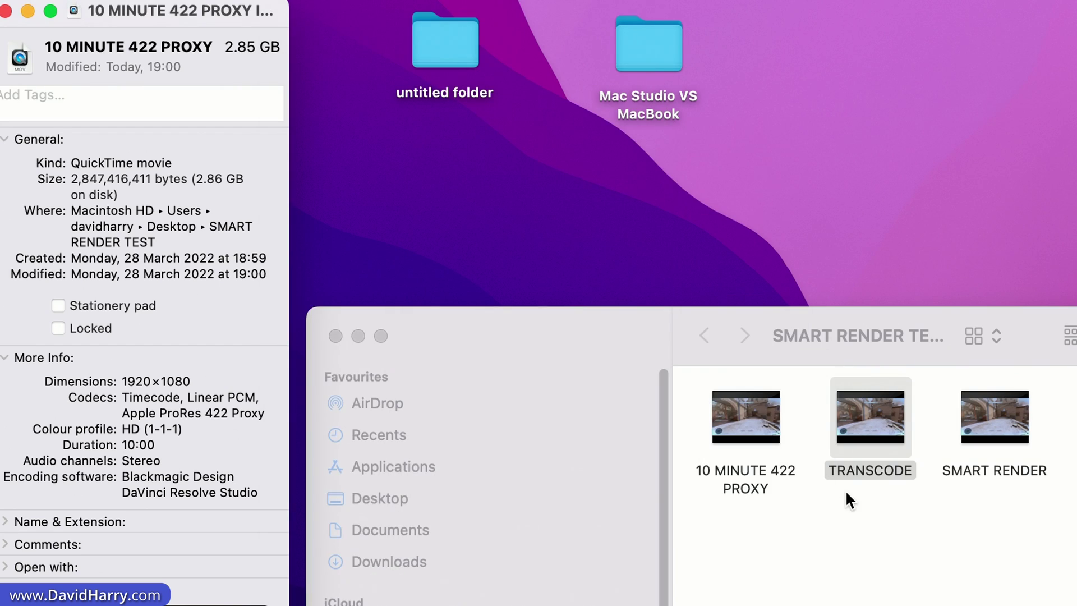
# - Show the SMART RENDER file's info: 2,847,416,411 bytes, Apple ProRes 422 Proxy, 10:00
pyautogui.click(900, 538)
pyautogui.rightClick(972, 432)
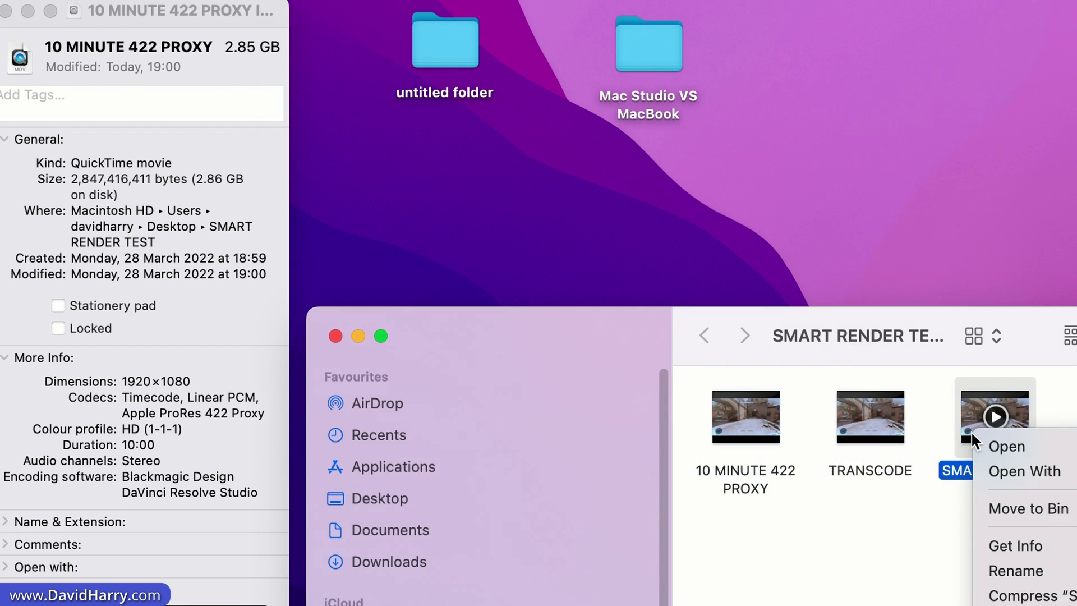
pyautogui.click(1019, 543)
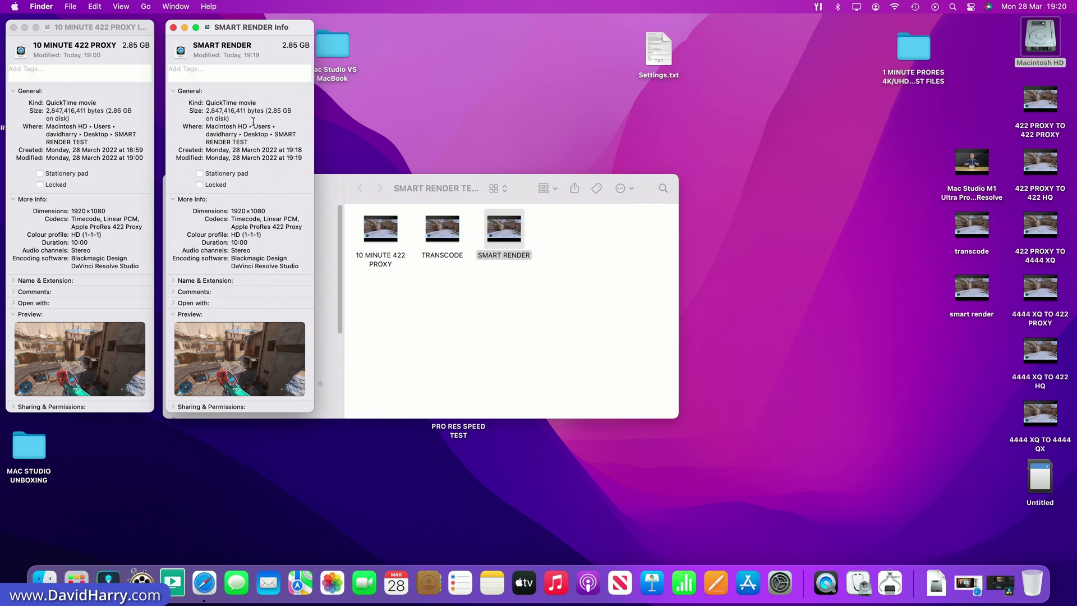
# - Back on Resolve's Edit page, blade the clip at 01:01:21:20 and 01:03:04:22
pyautogui.click(108, 582)
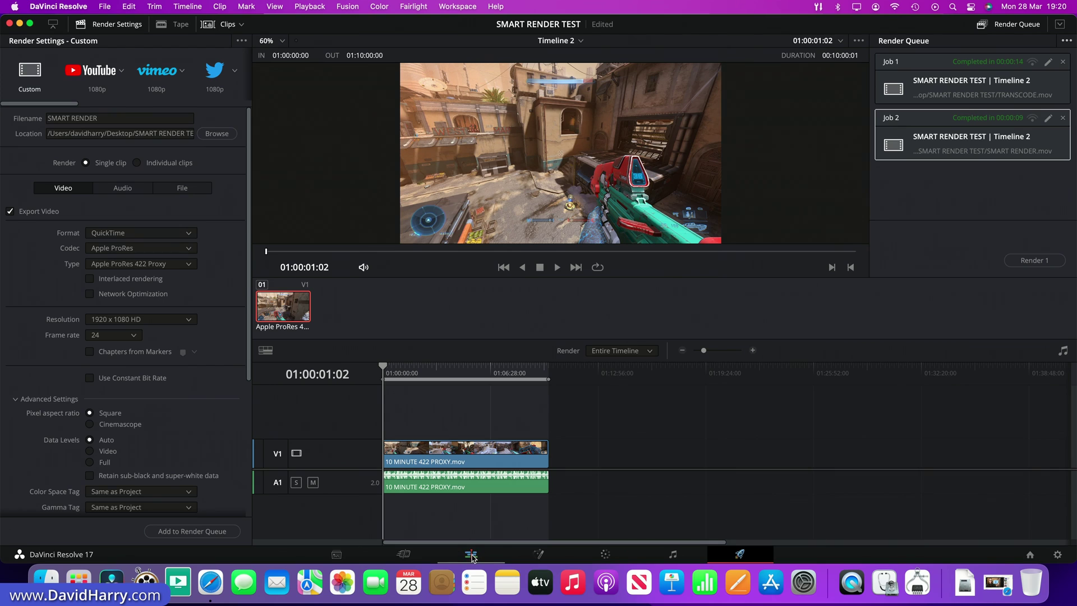
pyautogui.click(471, 554)
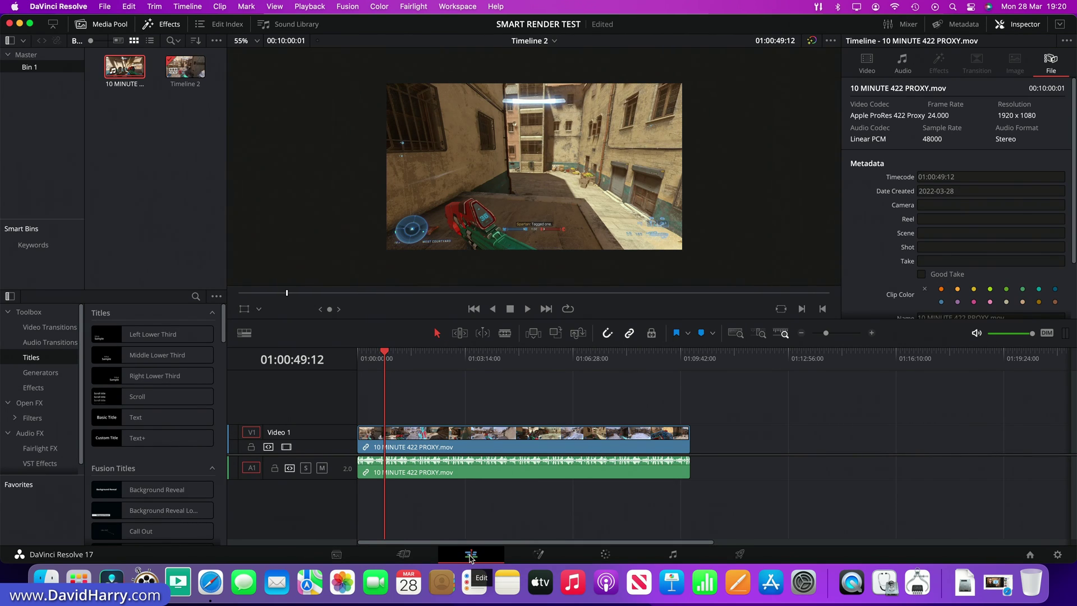
pyautogui.click(386, 357)
pyautogui.moveTo(387, 357); pyautogui.dragTo(402, 357)
pyautogui.click(418, 438)
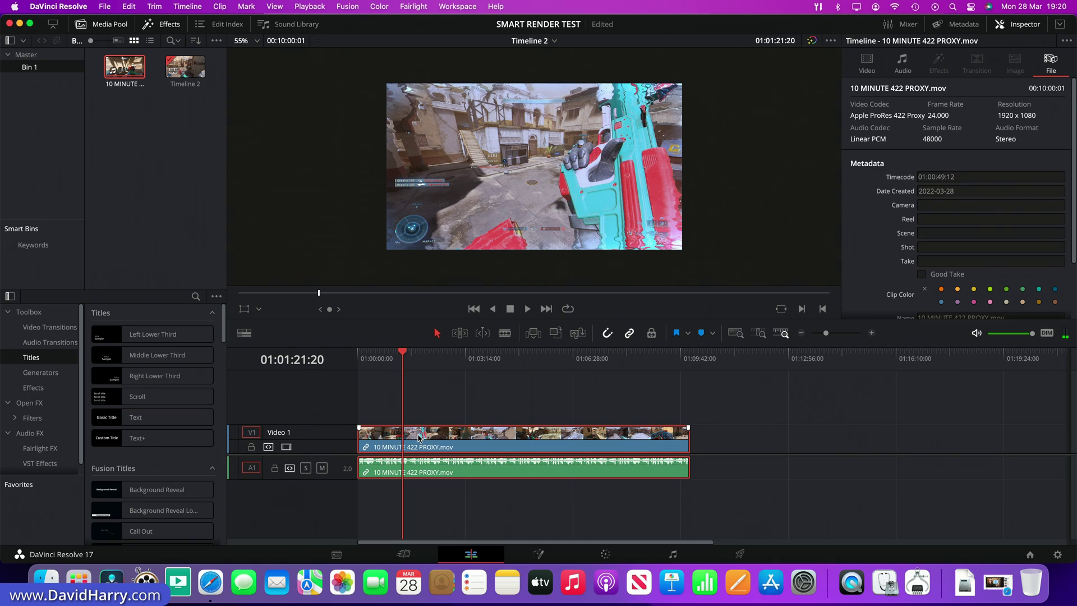
pyautogui.press('super+b')
pyautogui.click(460, 358)
pyautogui.press('super+b')
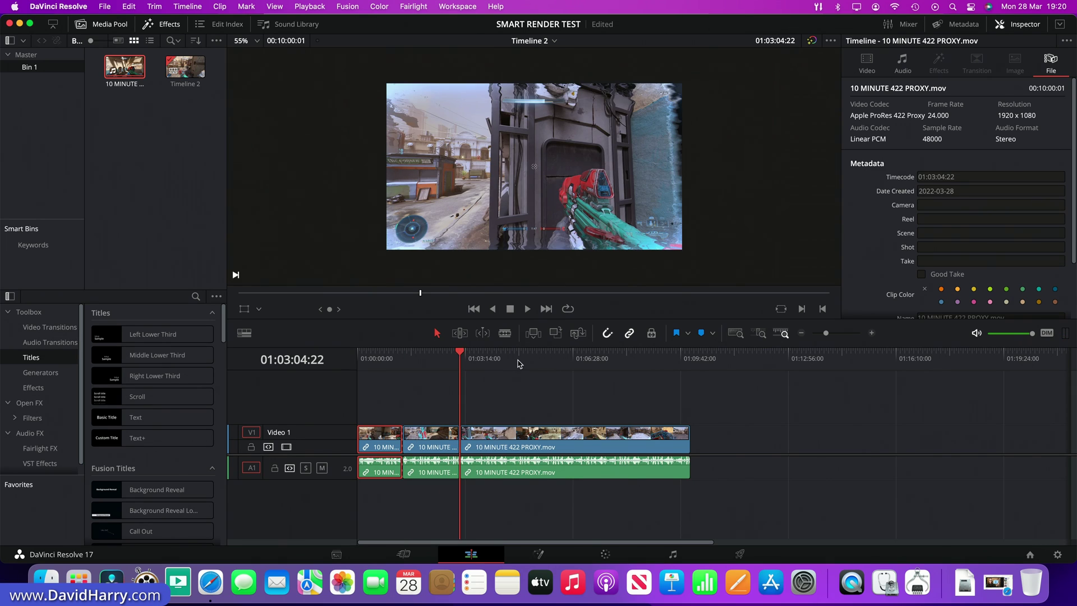
# - Blade the clip at 01:05:04:03, 01:06:39:03 and 01:08:15:03, then save the project
pyautogui.click(526, 362)
pyautogui.press('super+b')
pyautogui.click(579, 361)
pyautogui.press('super+b')
pyautogui.click(631, 359)
pyautogui.press('super+b')
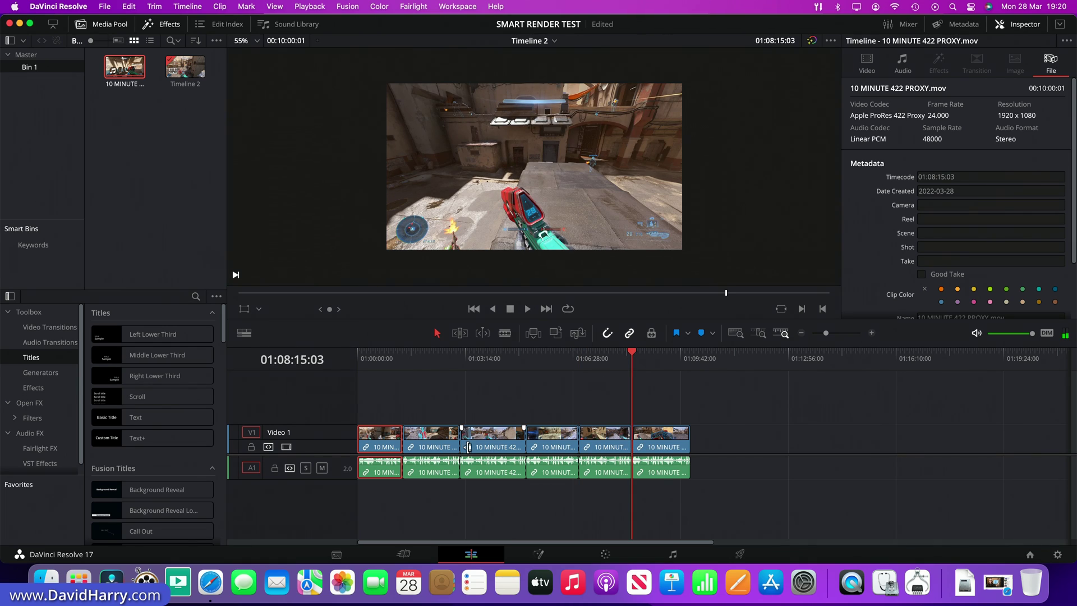
pyautogui.press('super+s')
# - Enable the viewer Transform overlay, enlarge the first piece's picture, and save
pyautogui.click(244, 309)
pyautogui.moveTo(376, 254); pyautogui.dragTo(303, 297)
pyautogui.click(375, 360)
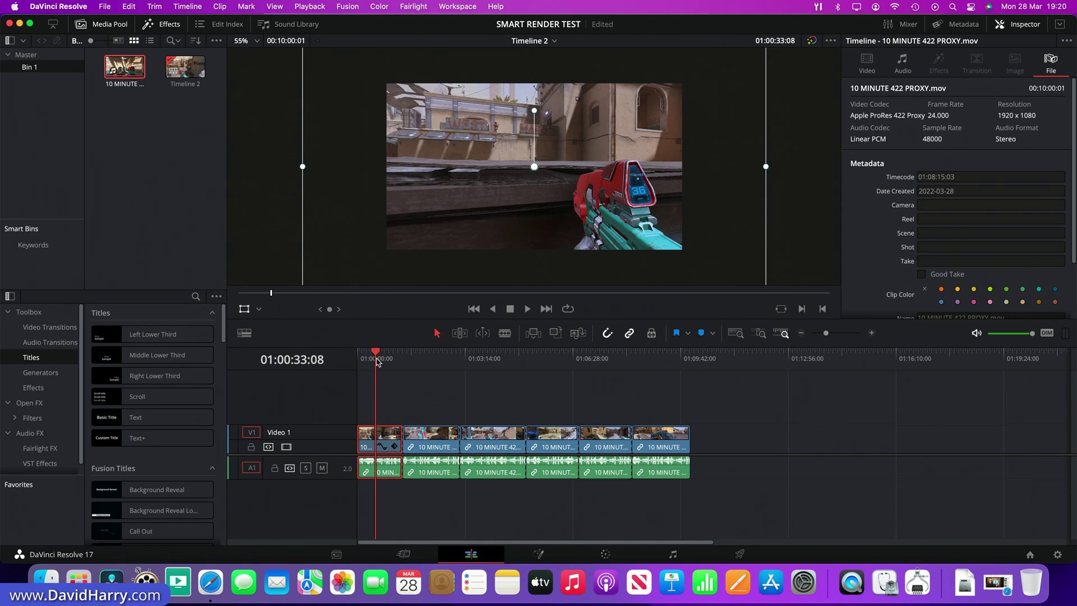
pyautogui.press('super+s')
# - Drag a Text title from Titles onto a new track above the clips
pyautogui.click(435, 447)
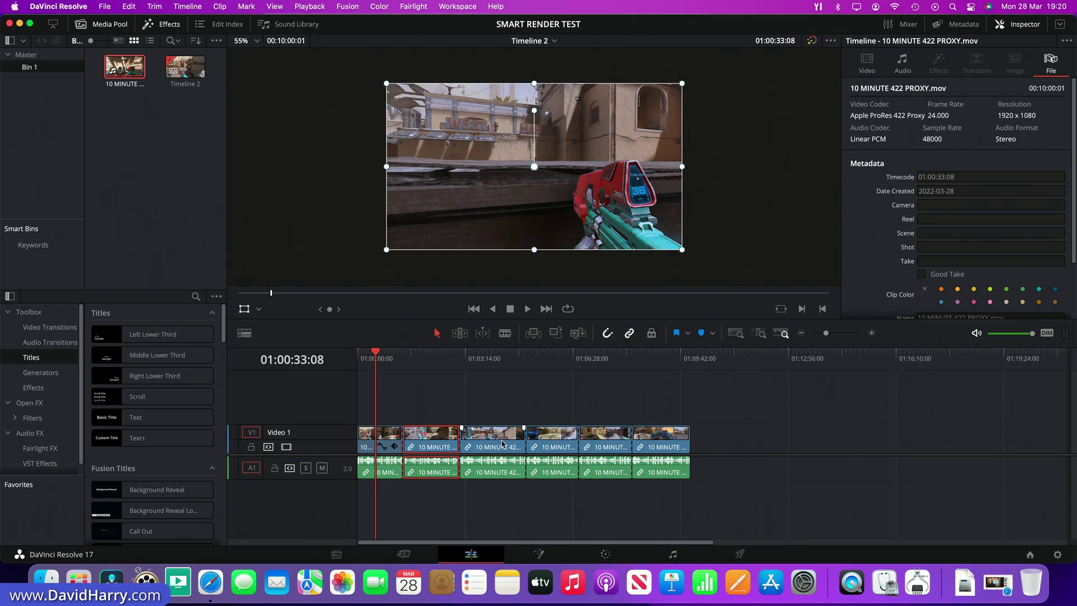
pyautogui.click(491, 440)
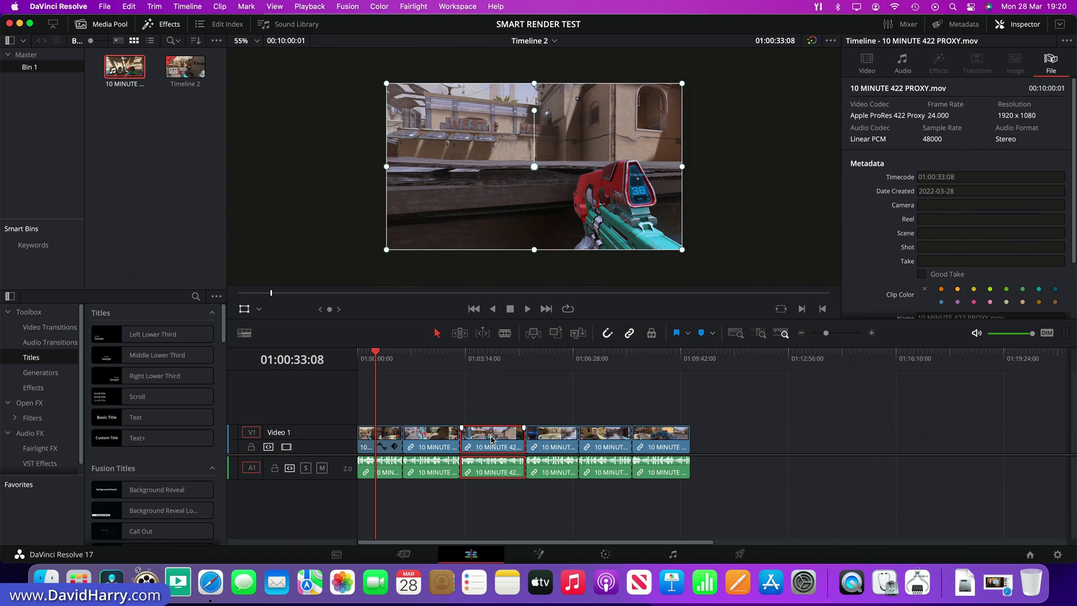
pyautogui.moveTo(136, 416); pyautogui.dragTo(461, 412)
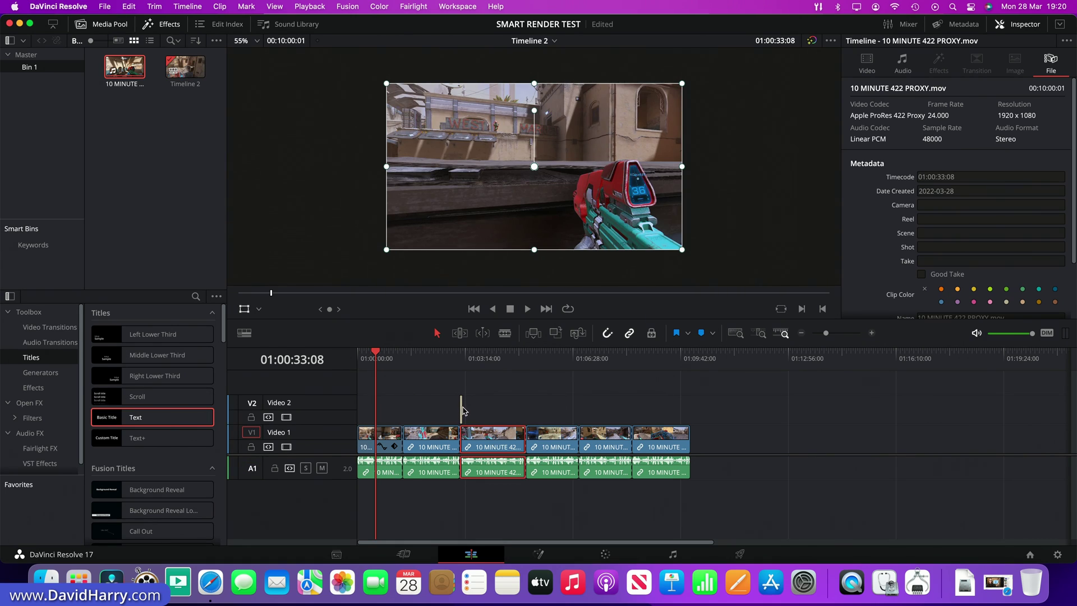
# - Zoom into the timeline and extend the Text title on Video 2 much longer
pyautogui.moveTo(825, 333); pyautogui.dragTo(833, 333)
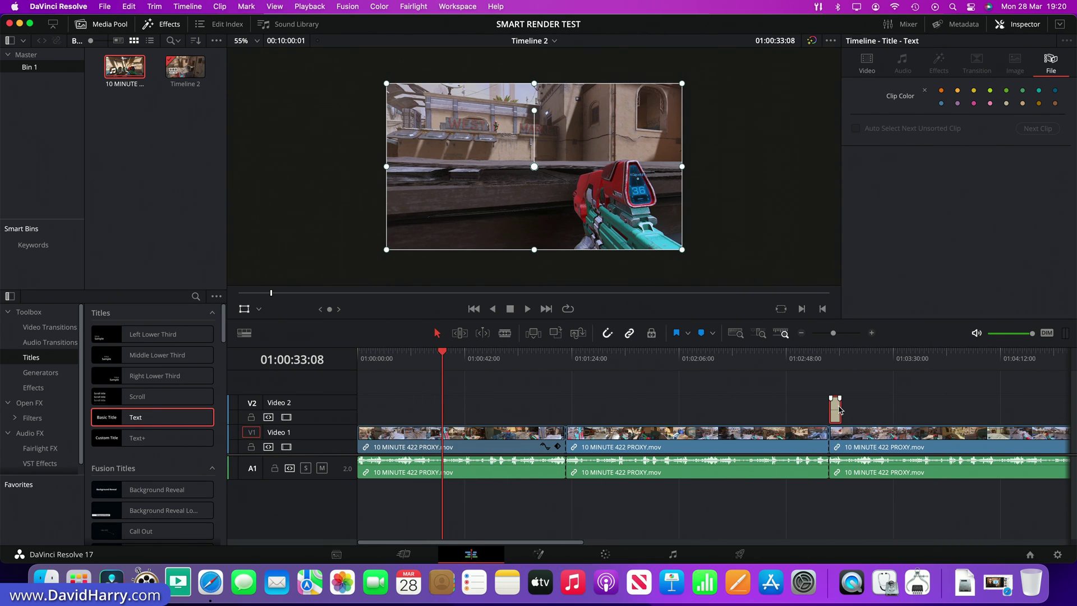
pyautogui.press('super+equal')
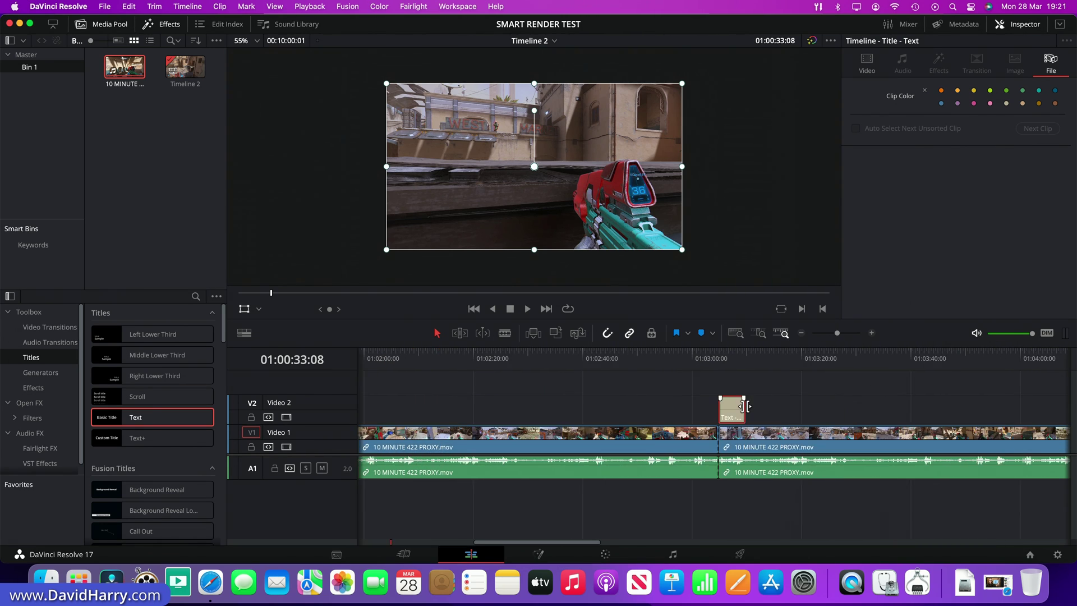
pyautogui.click(745, 406)
pyautogui.moveTo(745, 406); pyautogui.dragTo(451, 422)
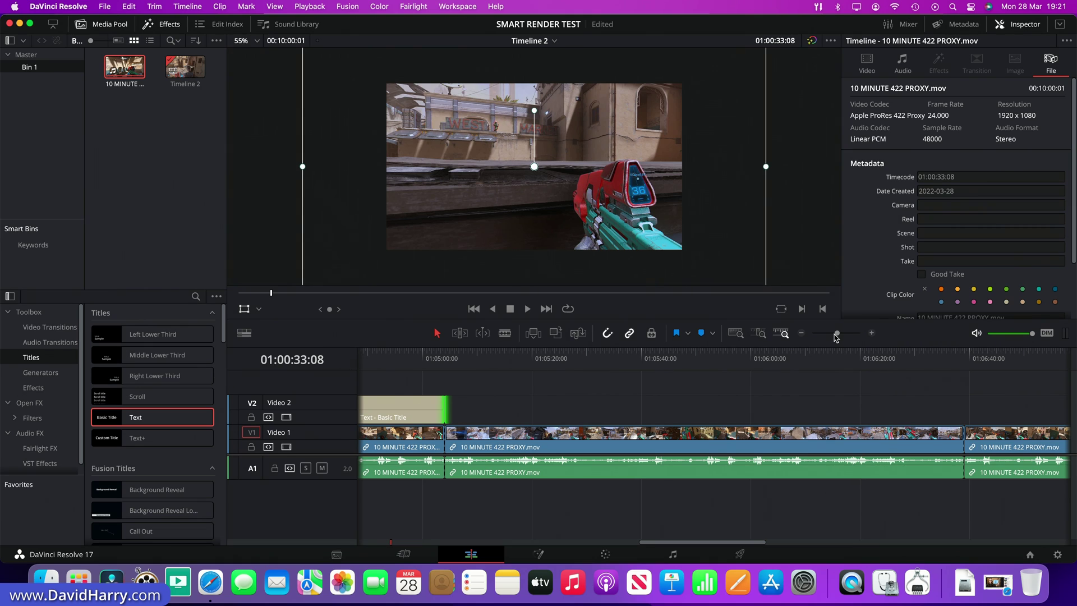
# - Zoom out, select the fifth Video 1 clip and enlarge its picture in frame
pyautogui.moveTo(837, 337); pyautogui.dragTo(828, 337)
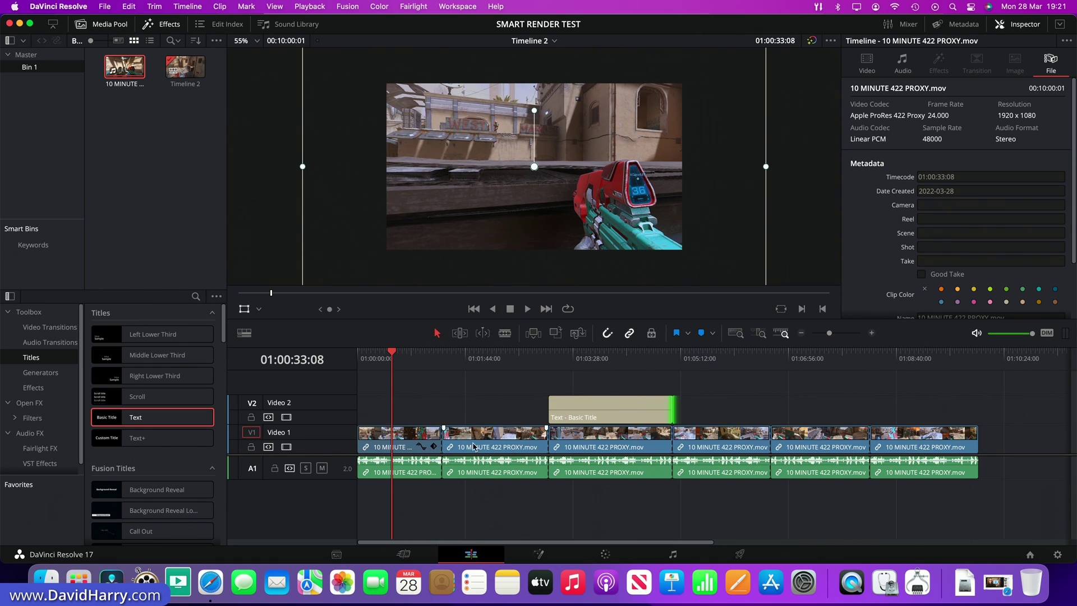
pyautogui.click(415, 442)
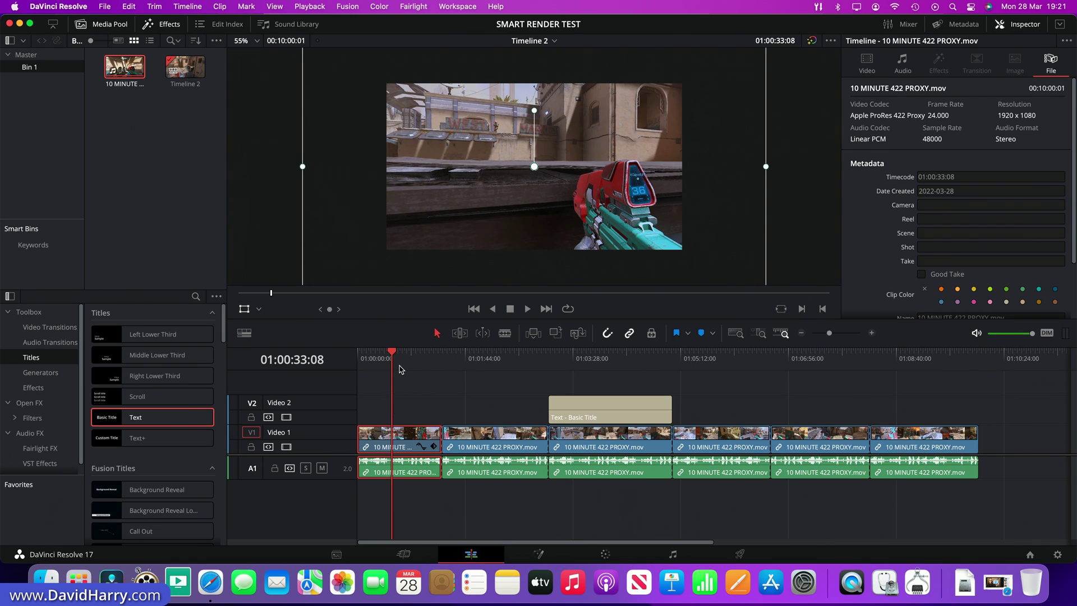
pyautogui.click(482, 430)
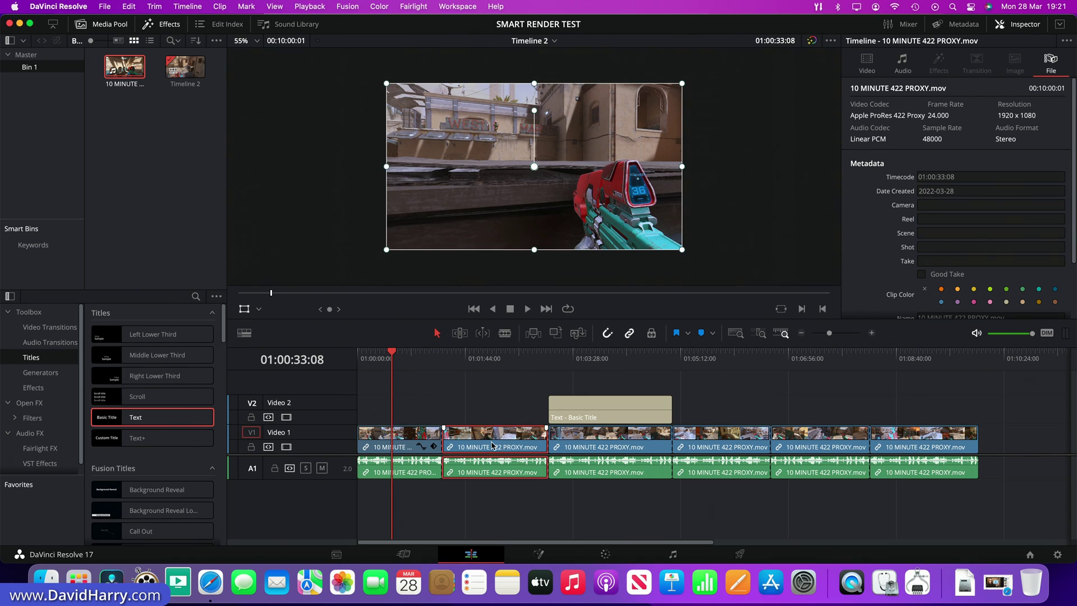
pyautogui.click(599, 406)
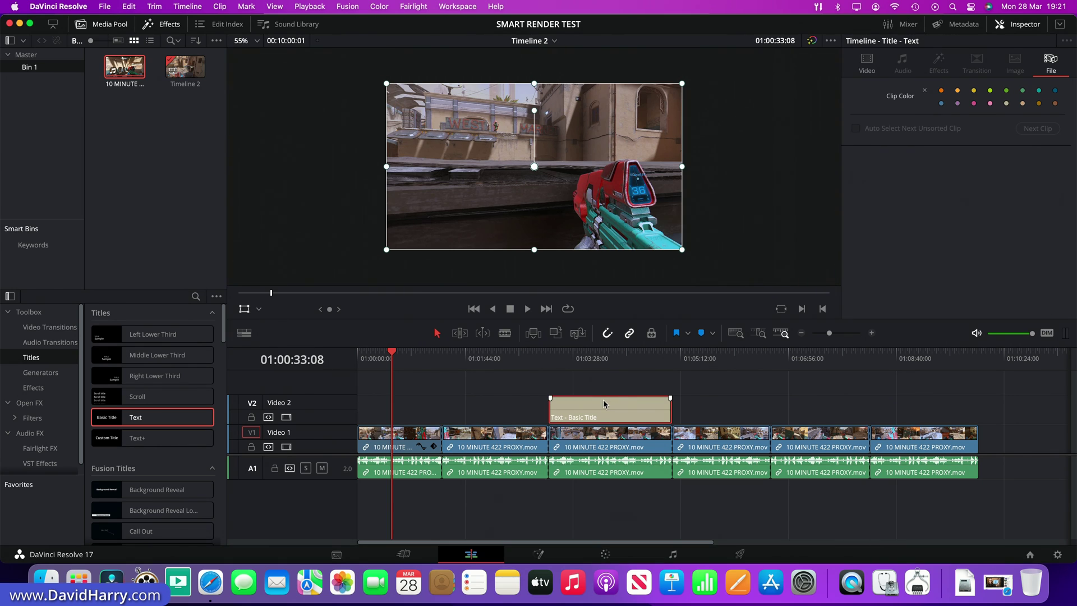
pyautogui.click(721, 435)
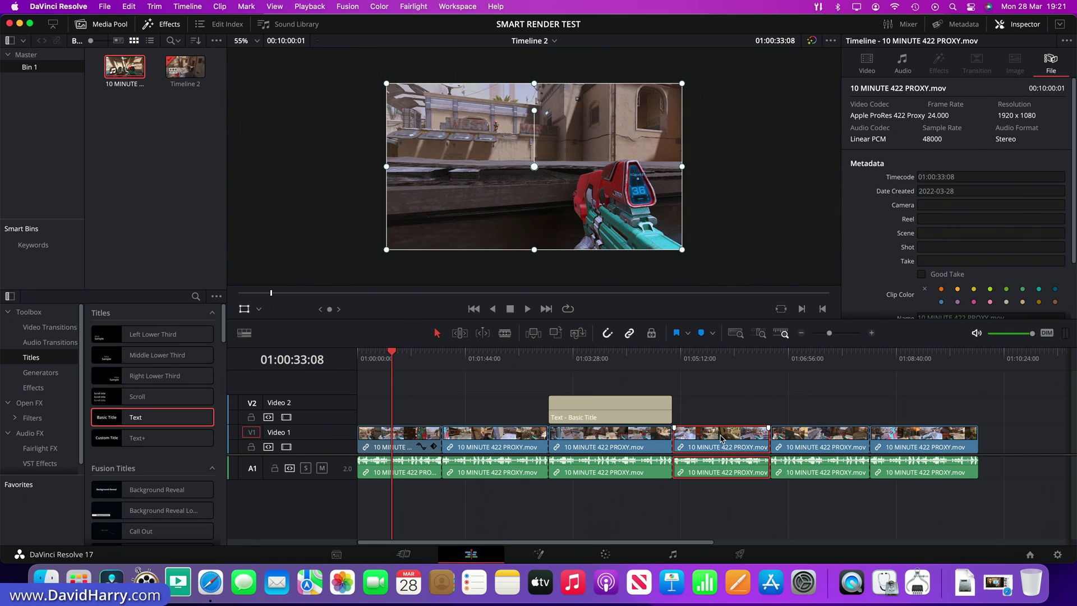
pyautogui.click(800, 437)
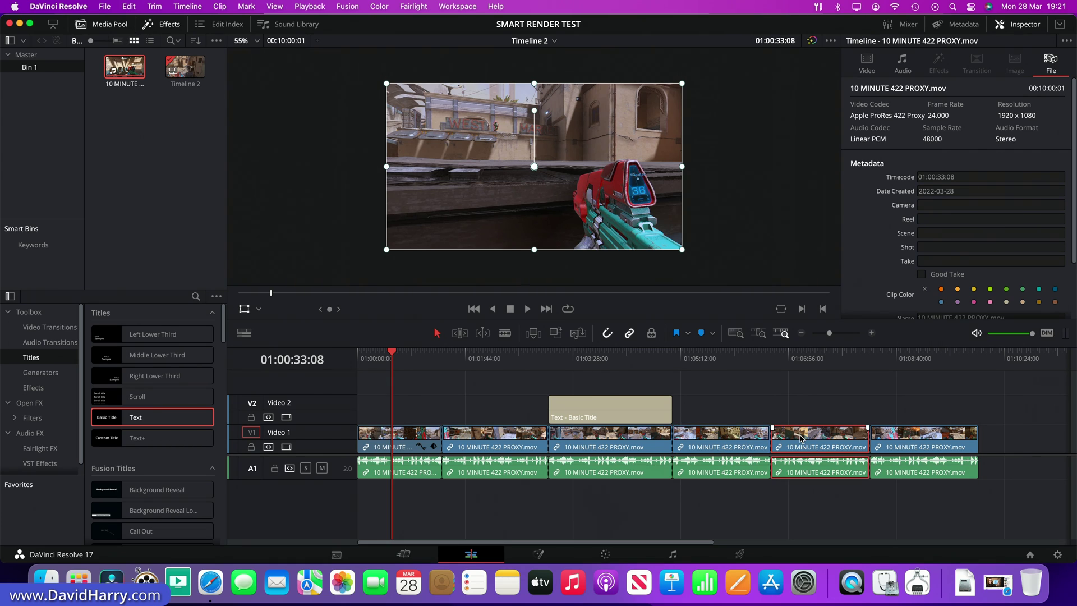
pyautogui.moveTo(386, 253); pyautogui.dragTo(296, 297)
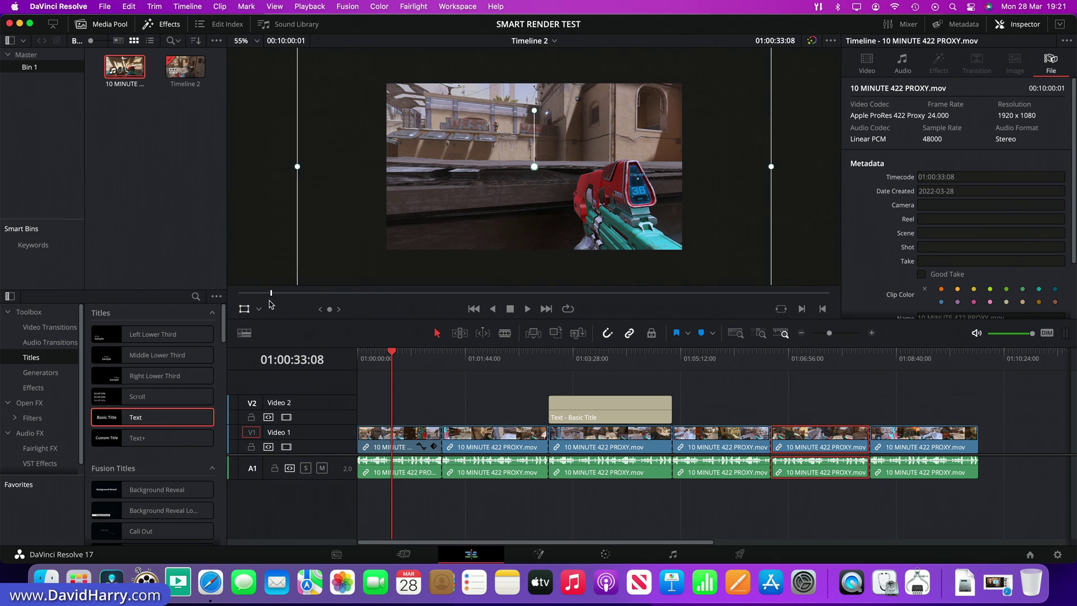
pyautogui.click(793, 360)
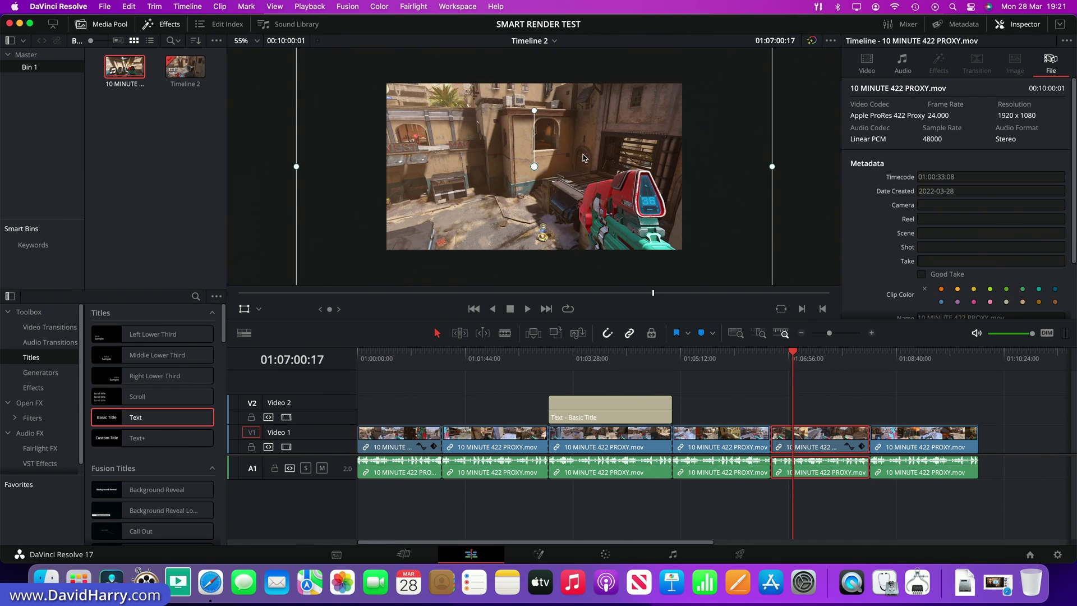
# - On the Deliver page, scrub through Timeline 2 from the start to preview its cuts and title
pyautogui.click(740, 554)
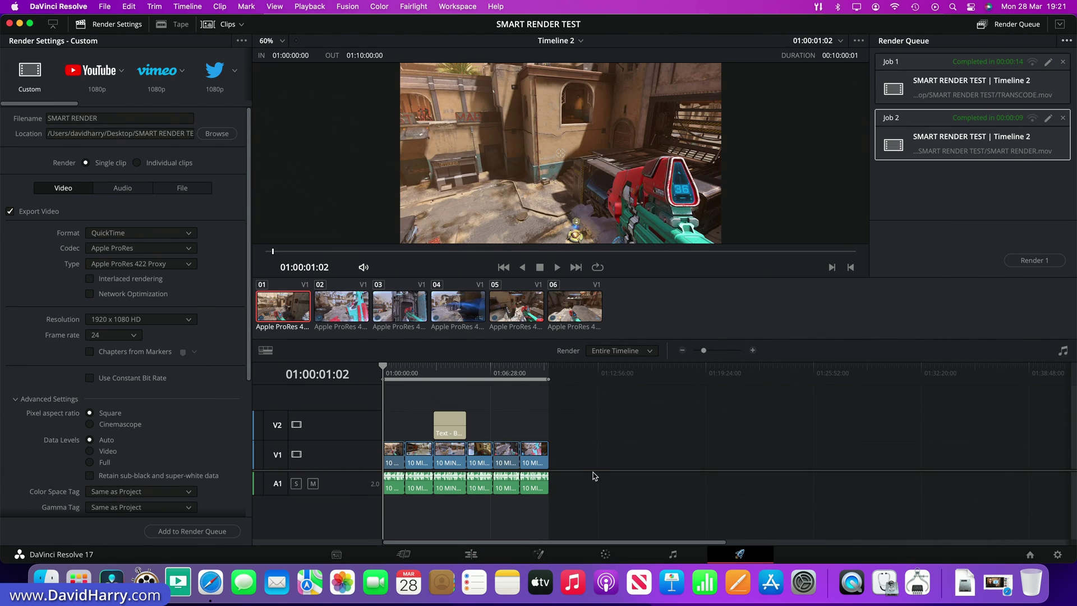
pyautogui.press('Home')
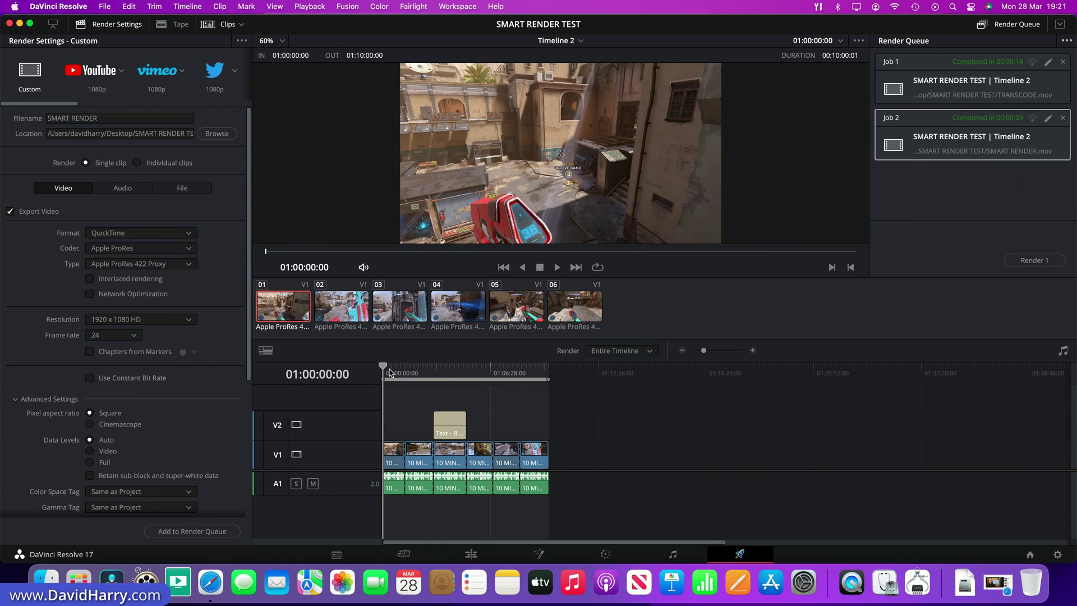
pyautogui.moveTo(393, 372); pyautogui.dragTo(408, 374)
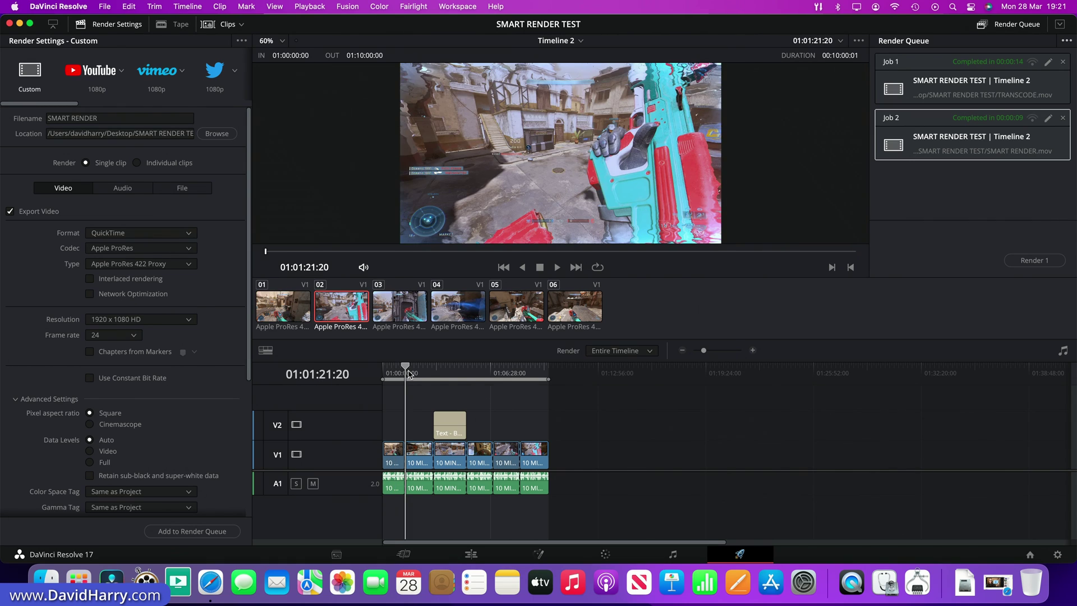
pyautogui.moveTo(408, 374); pyautogui.dragTo(490, 391)
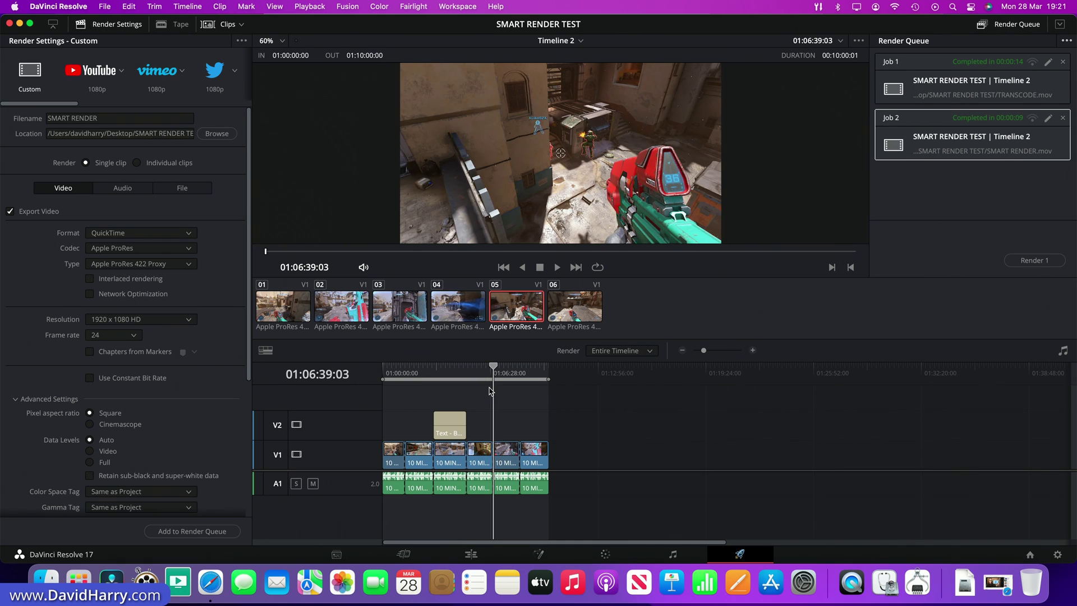
pyautogui.moveTo(490, 391); pyautogui.dragTo(382, 404)
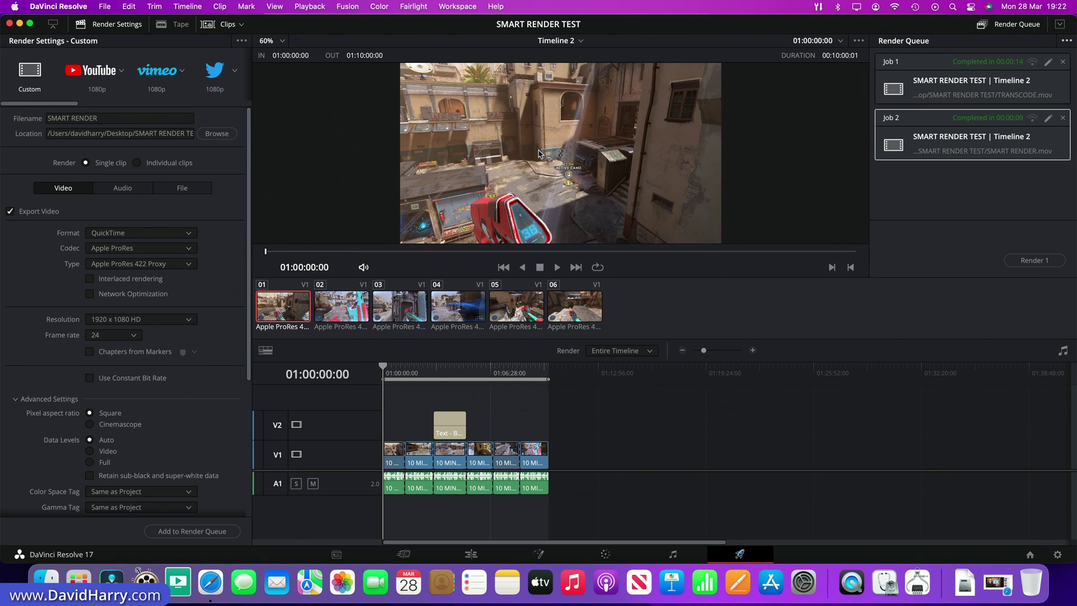
# - Select the first, third, fifth and second clips to review them, then return to the timeline start
pyautogui.click(394, 456)
pyautogui.click(447, 457)
pyautogui.click(501, 455)
pyautogui.click(405, 373)
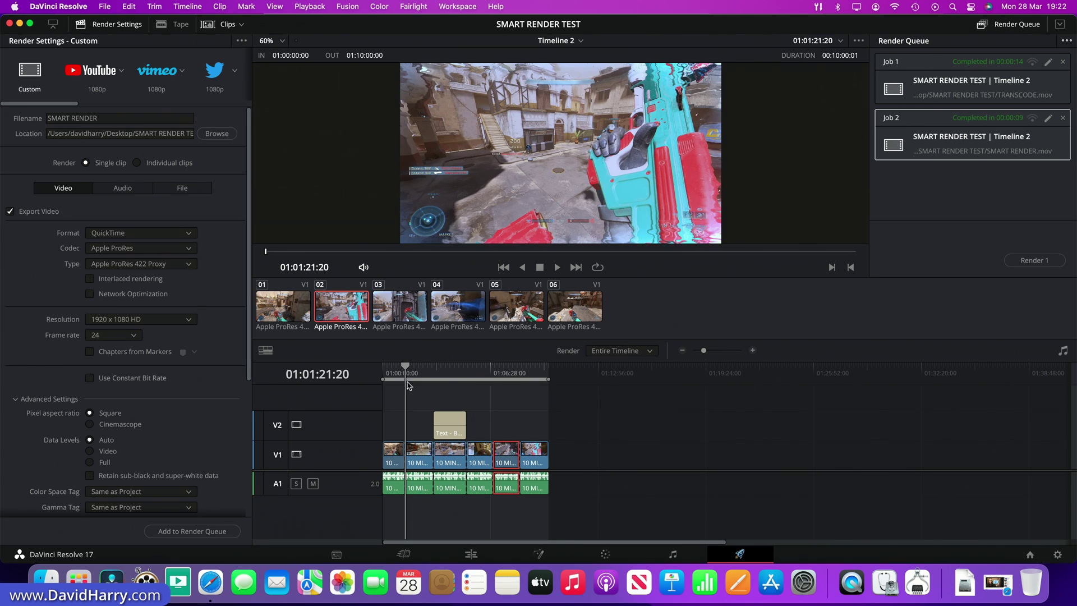
pyautogui.click(418, 455)
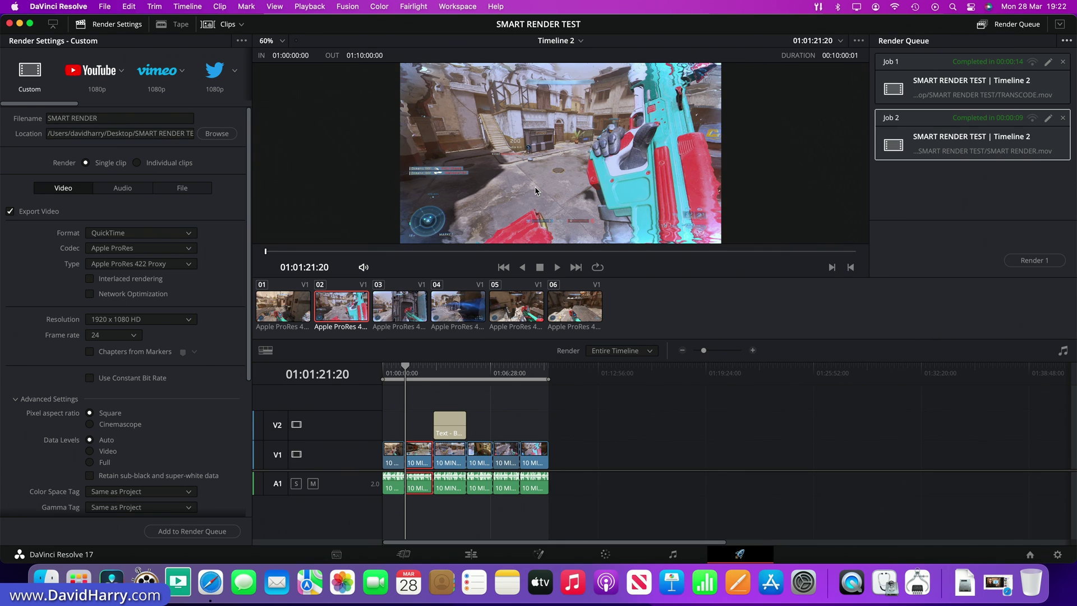
pyautogui.click(391, 374)
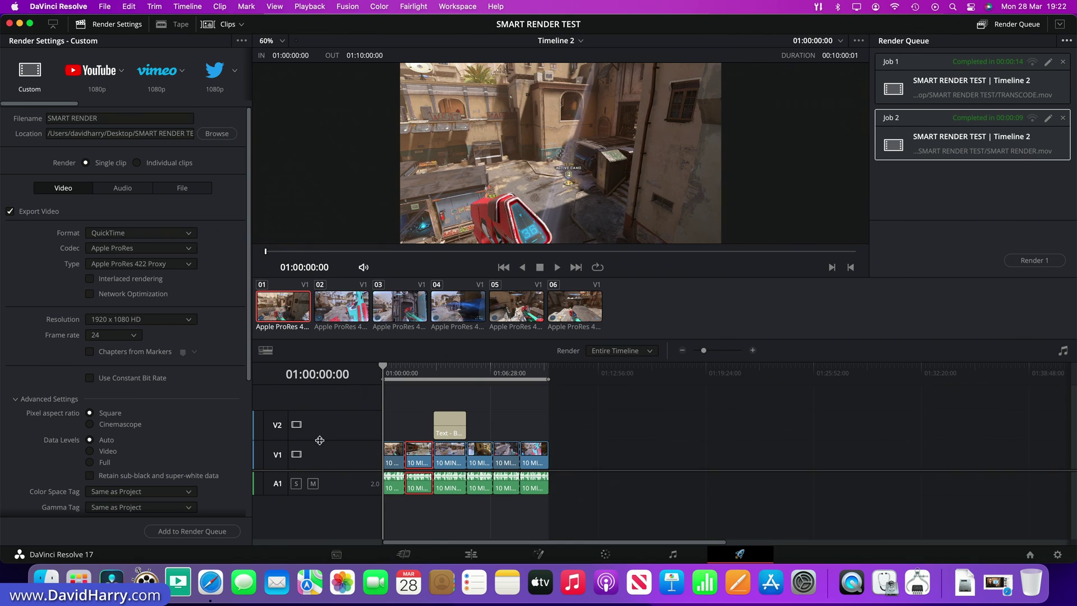
# - Append PART to the filename, queue SMART RENDER PART as Job 3, and start rendering
pyautogui.click(111, 119)
pyautogui.write('PAR')
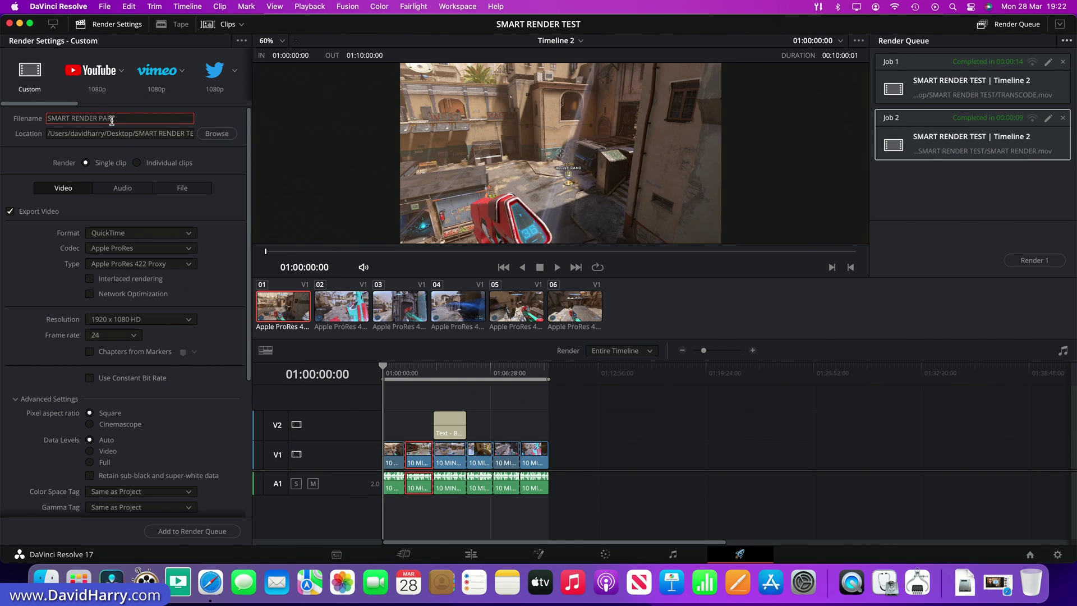
pyautogui.write('T')
pyautogui.click(213, 531)
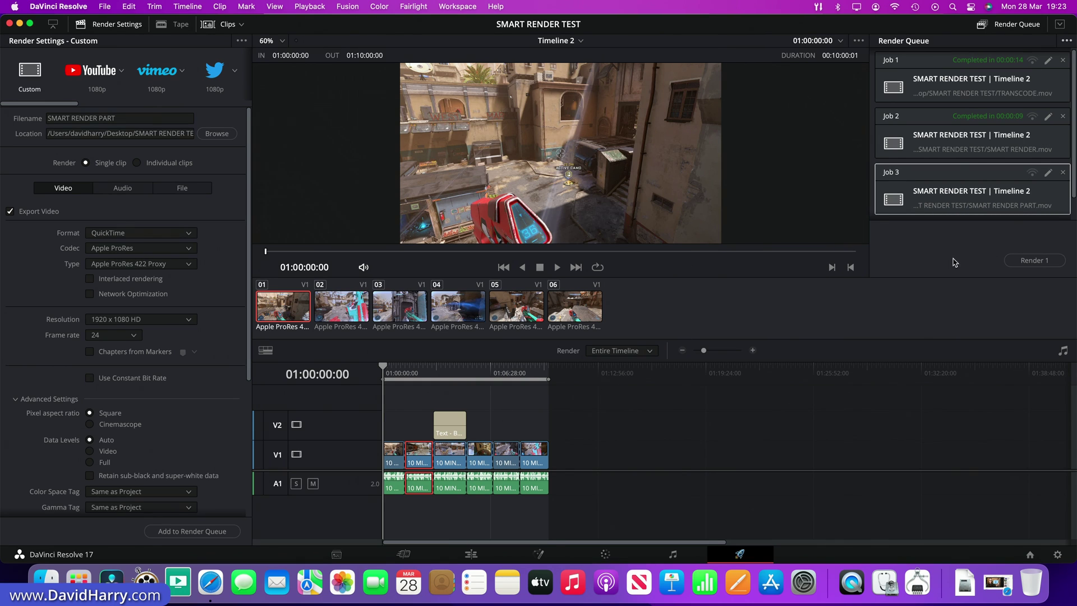
pyautogui.click(1035, 261)
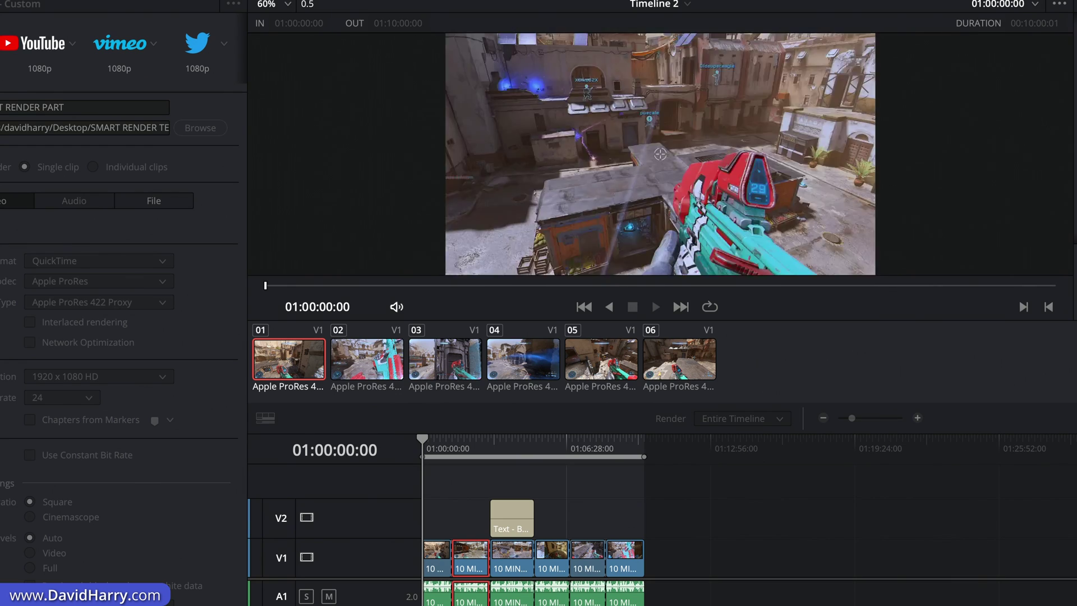